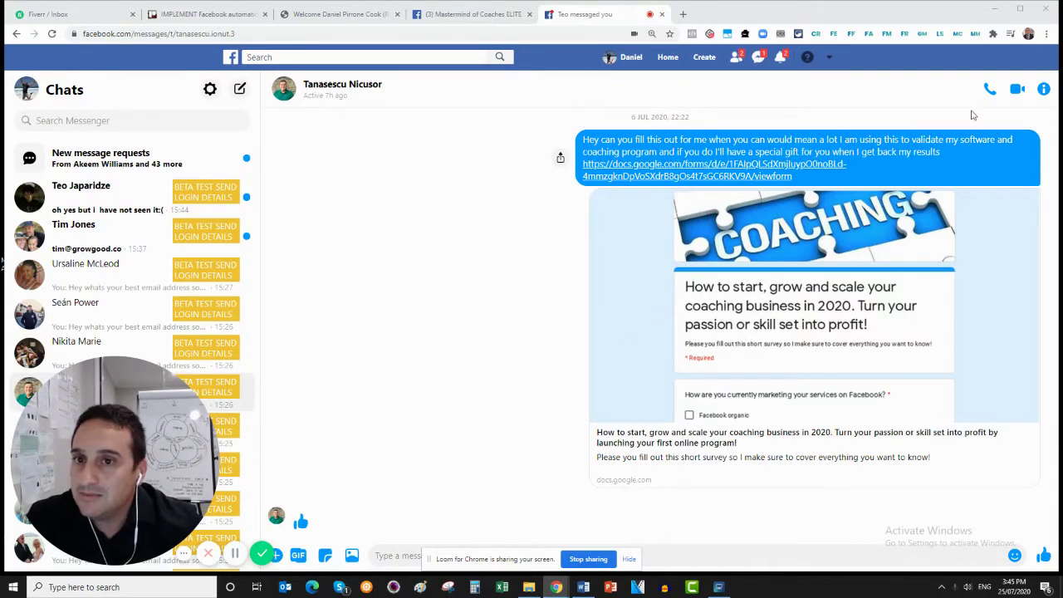
Review the existing Messenger Matic tags, the tagged chats in the conversation list, and the tag choices for an untagged chat.
click(975, 33)
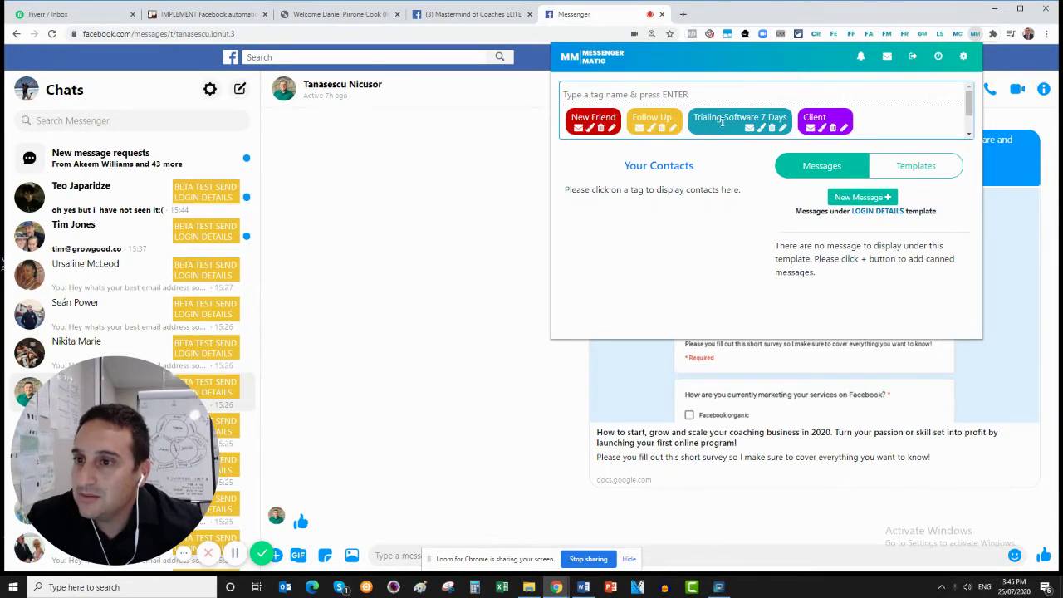
scroll(969, 104, down, 1)
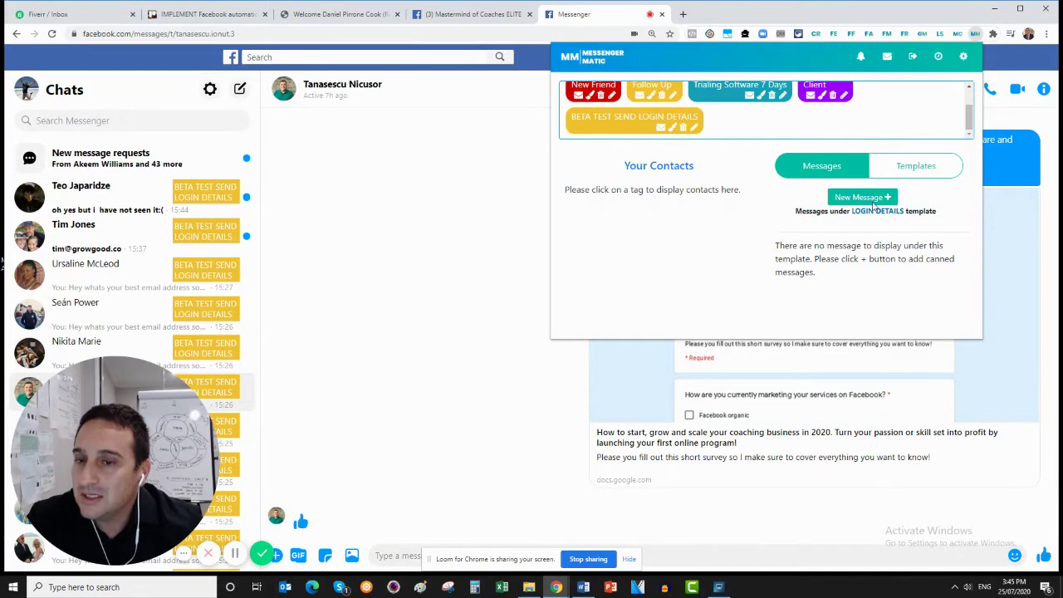
scroll(198, 234, down, 1)
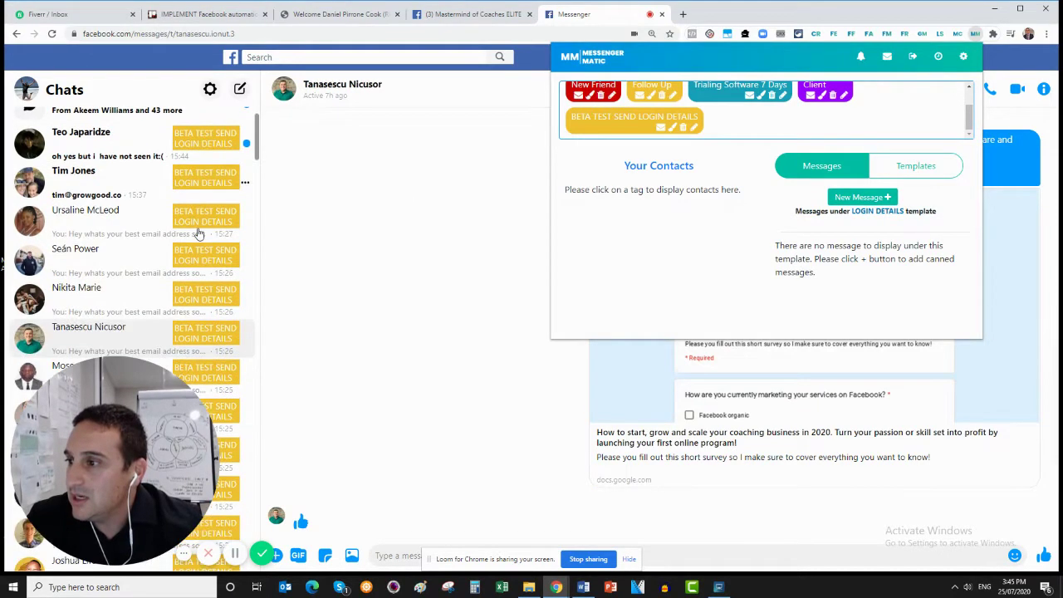
scroll(199, 233, down, 5)
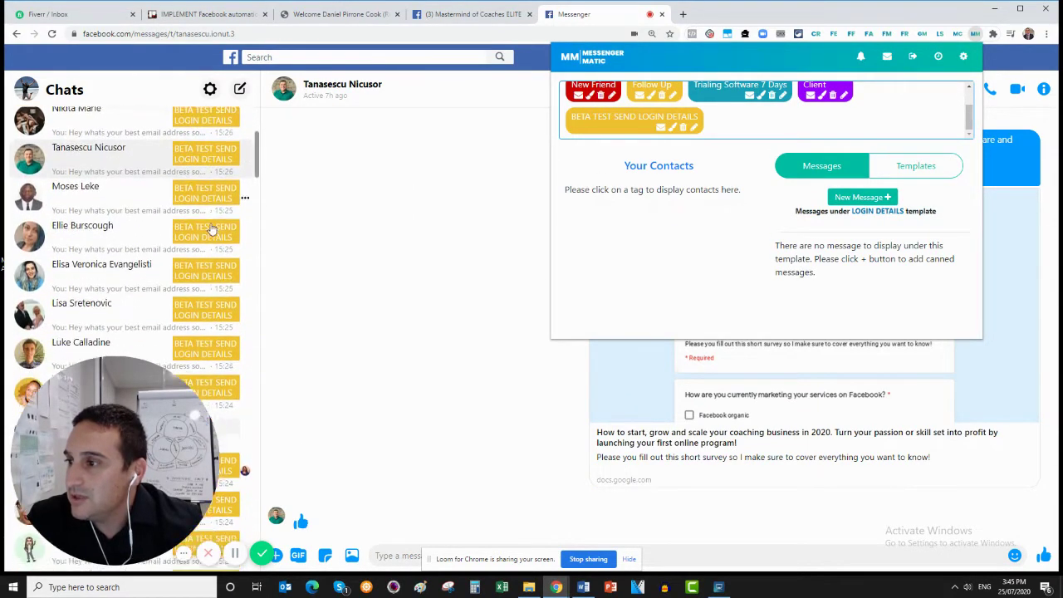
scroll(212, 229, down, 4)
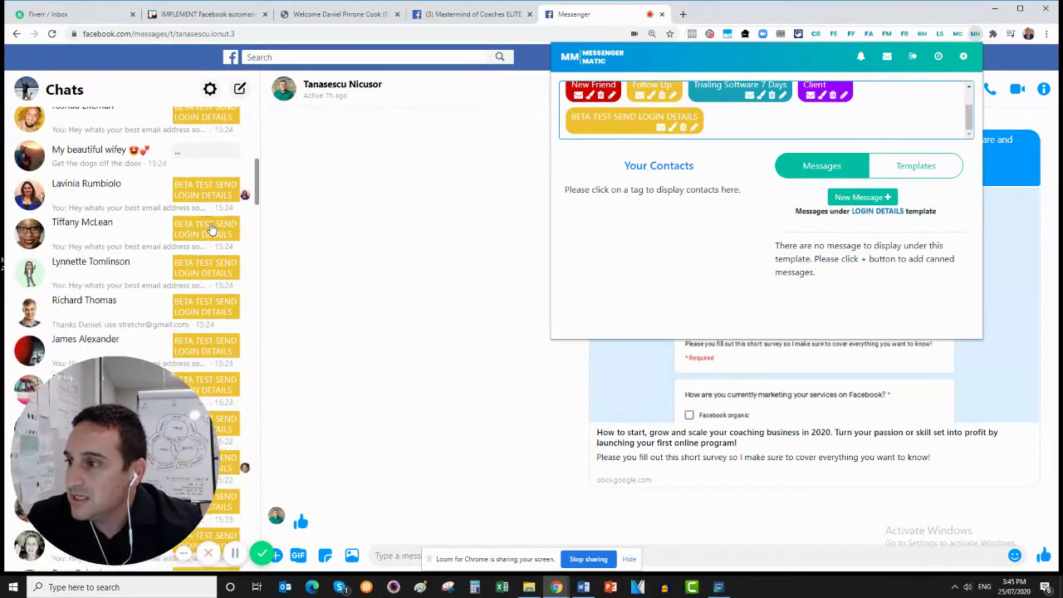
scroll(212, 229, down, 6)
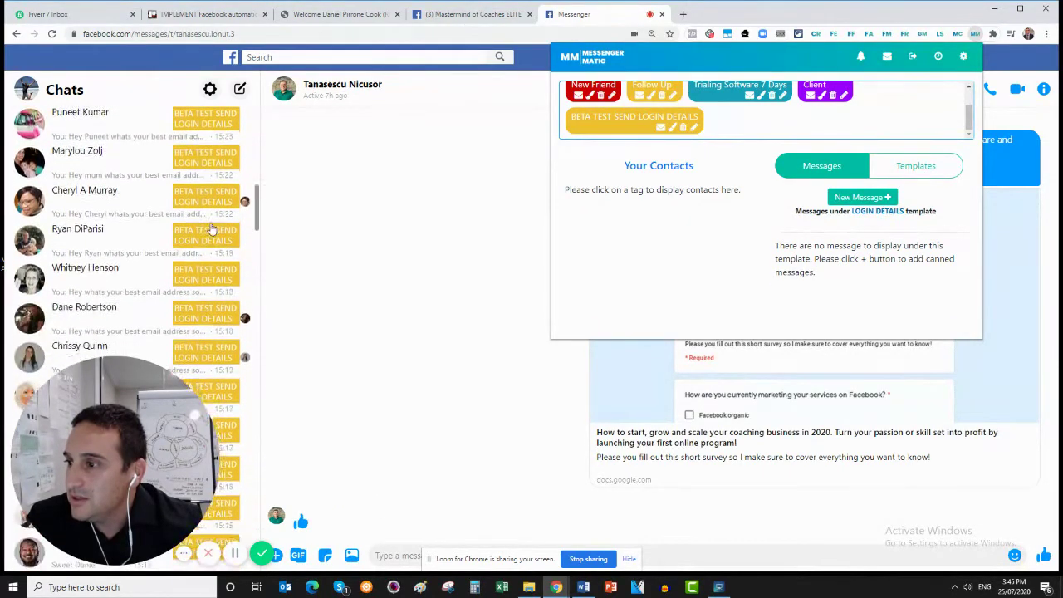
scroll(212, 228, down, 3)
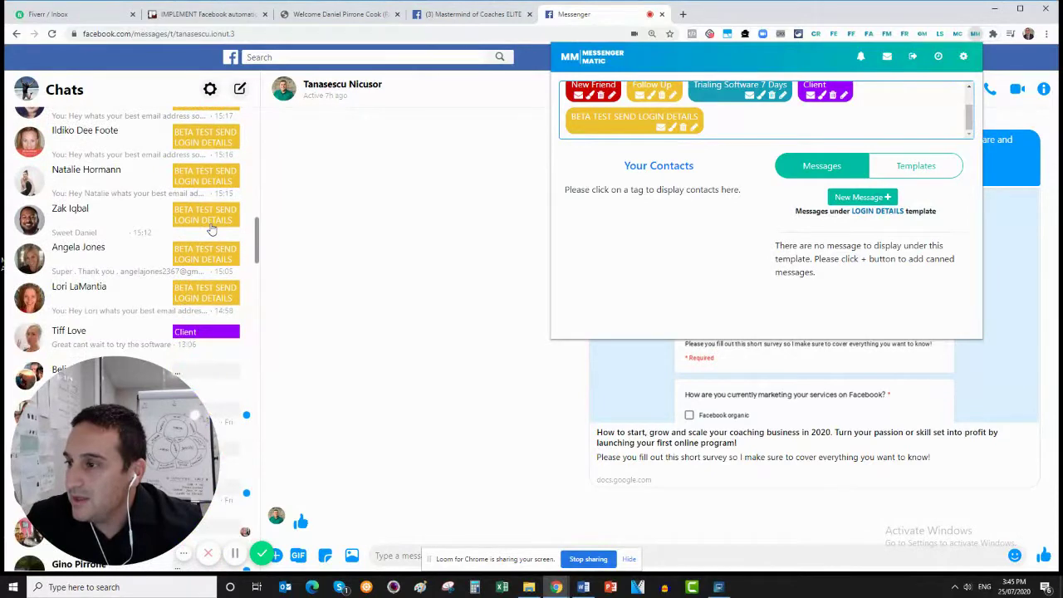
scroll(212, 229, down, 2)
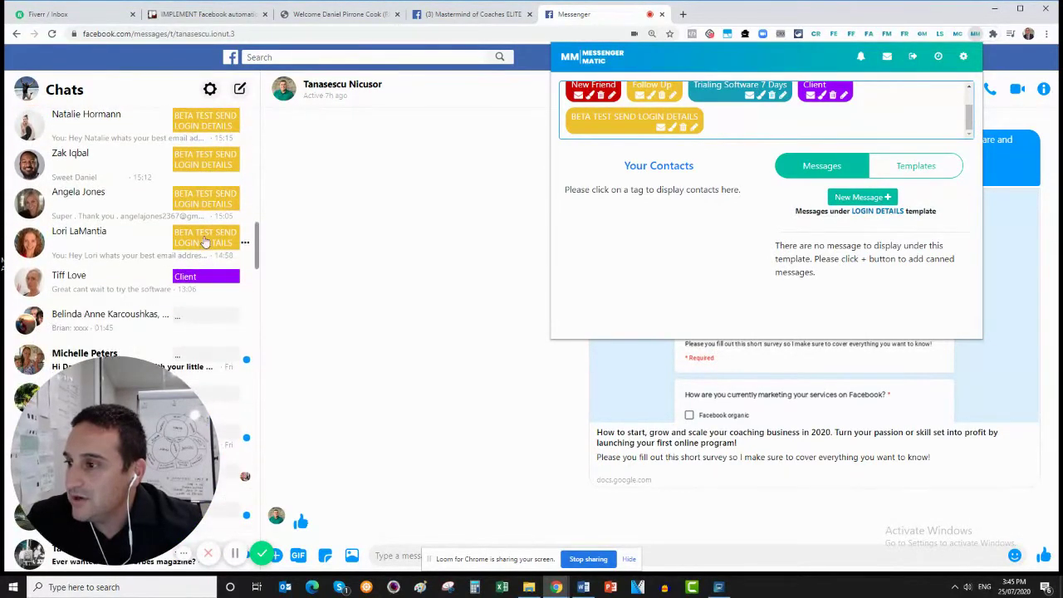
scroll(210, 270, down, 4)
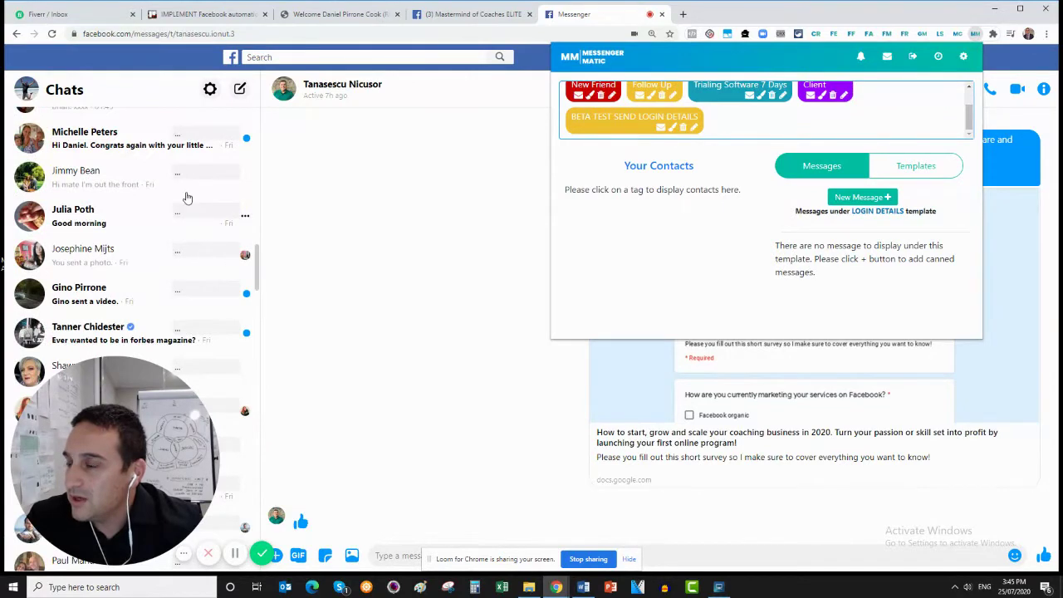
click(176, 174)
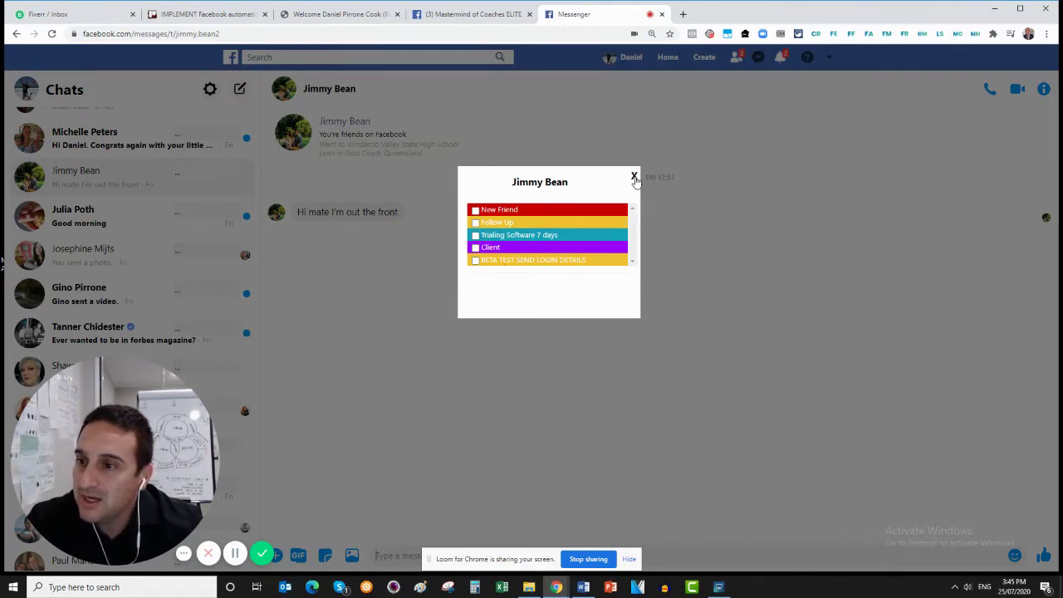
click(634, 175)
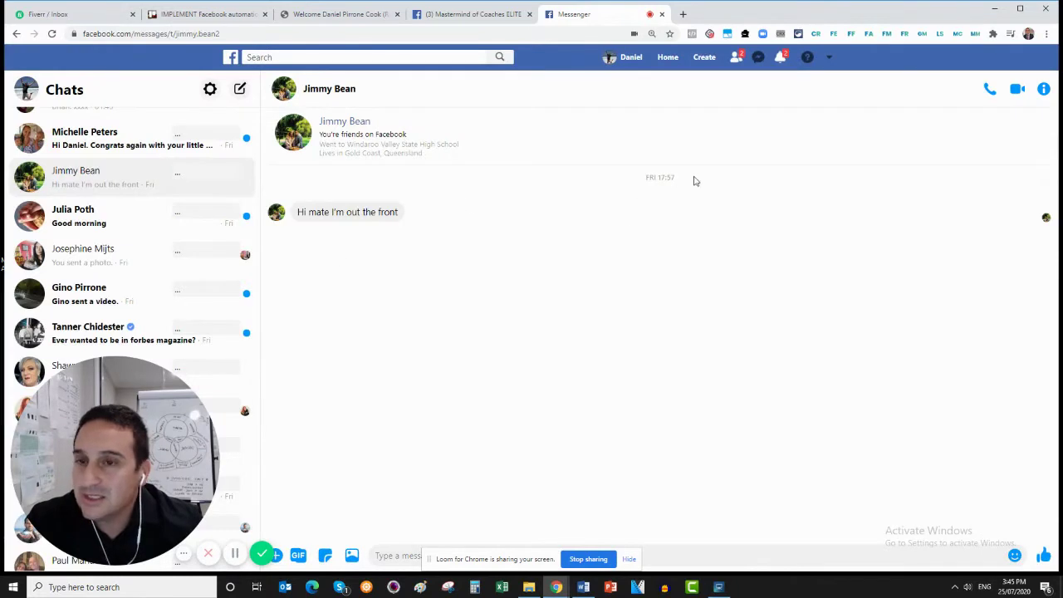
Create a Messenger Matic tag named "follow up 2" and colour it dark blue.
click(975, 34)
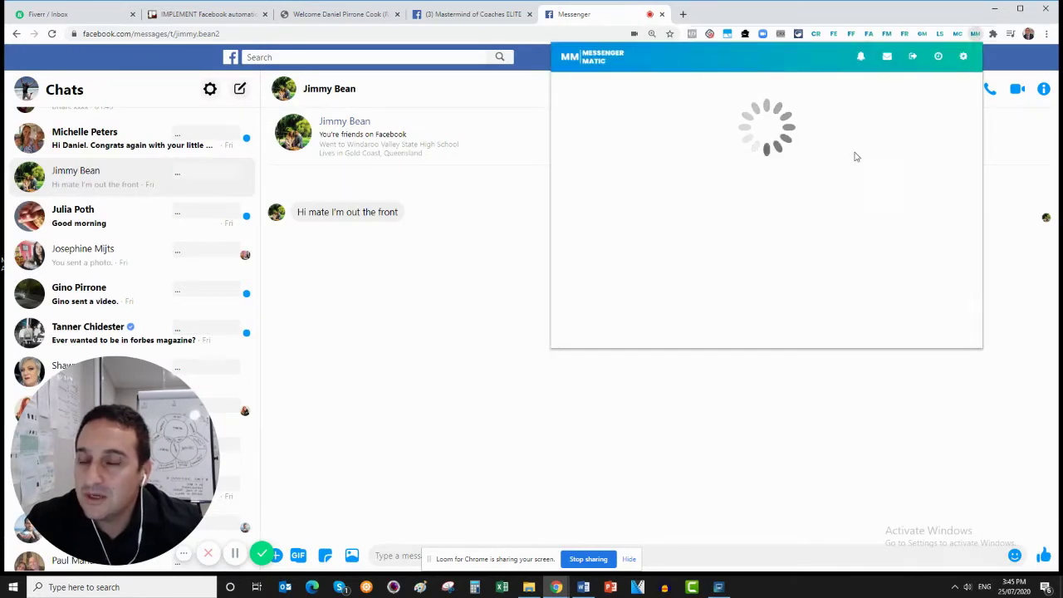
click(613, 94)
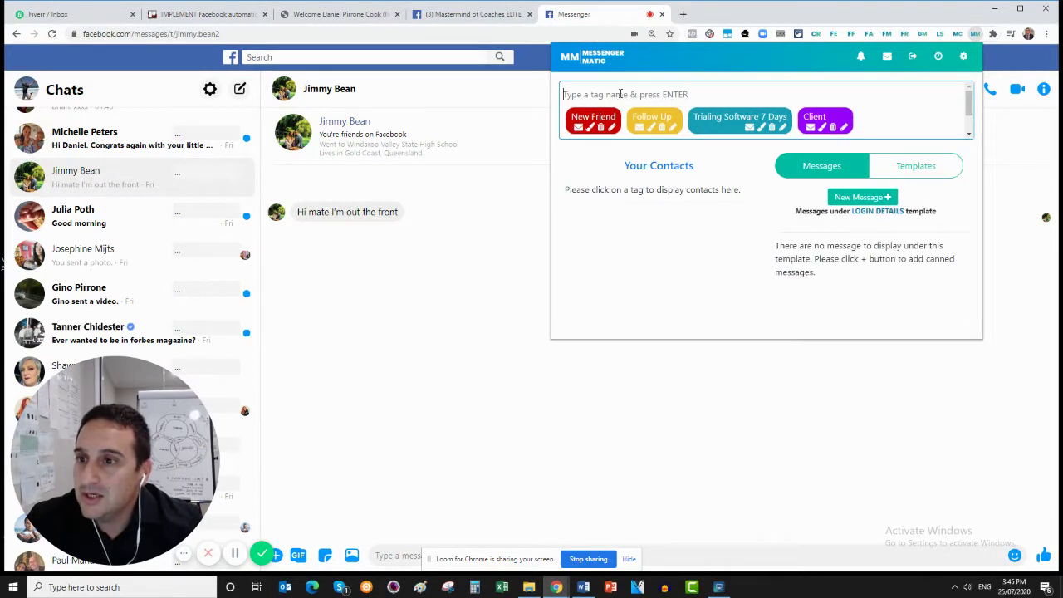
text(f)
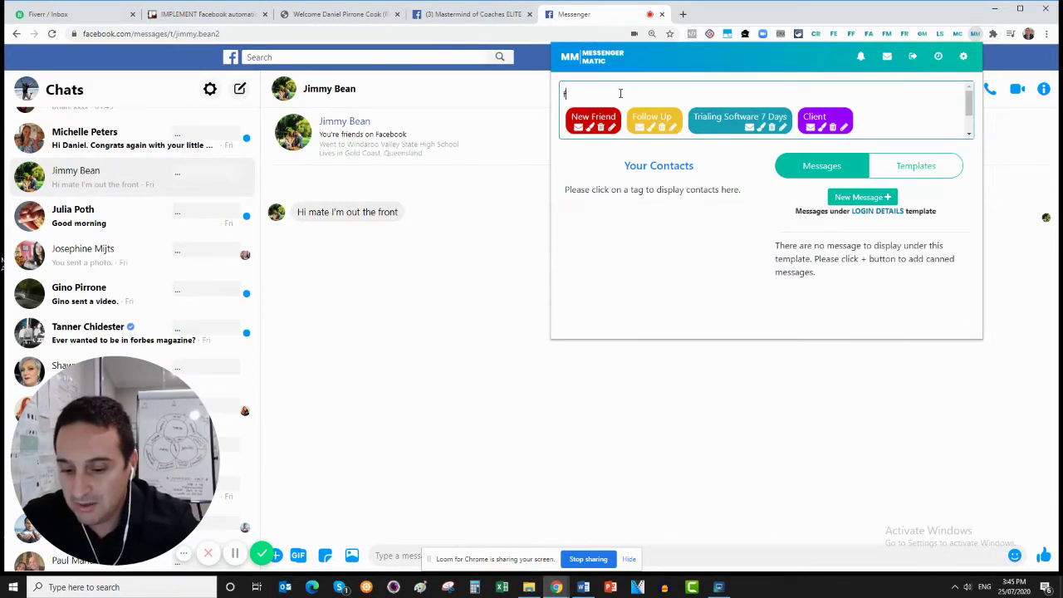
text(ollow up 2)
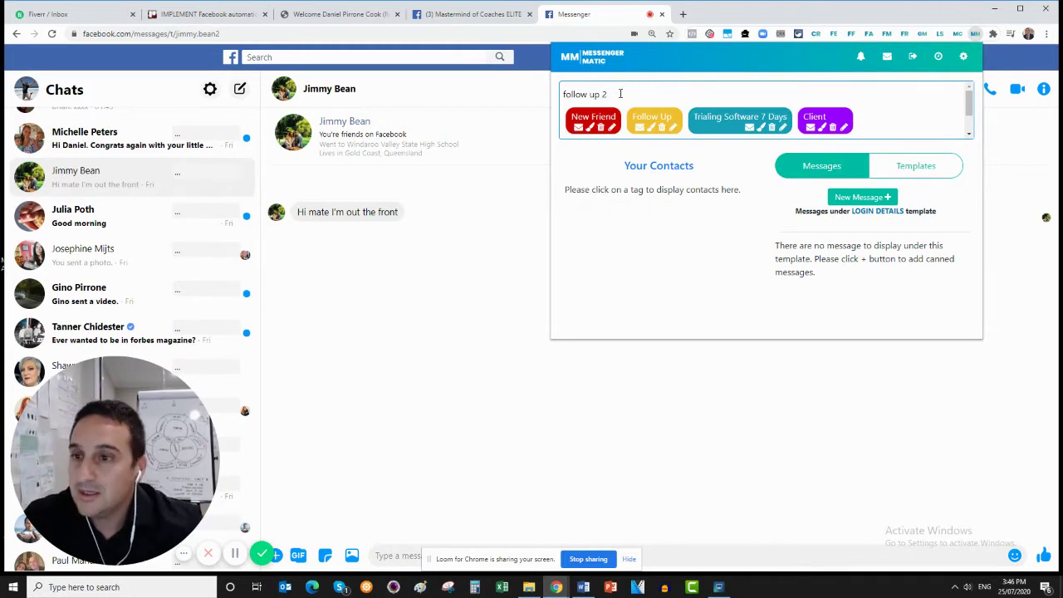
key(Return)
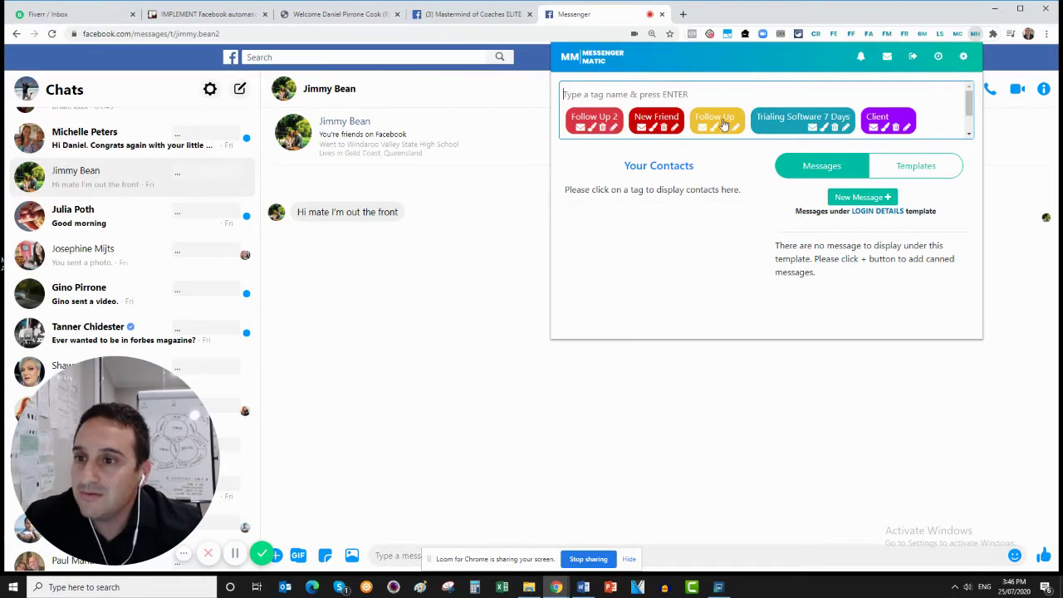
click(593, 128)
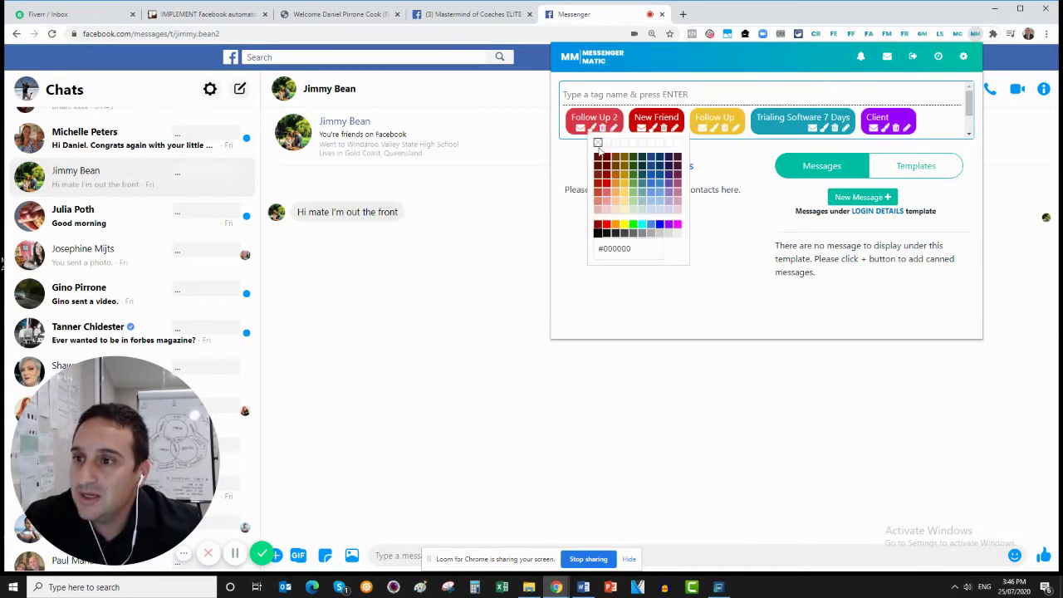
click(653, 161)
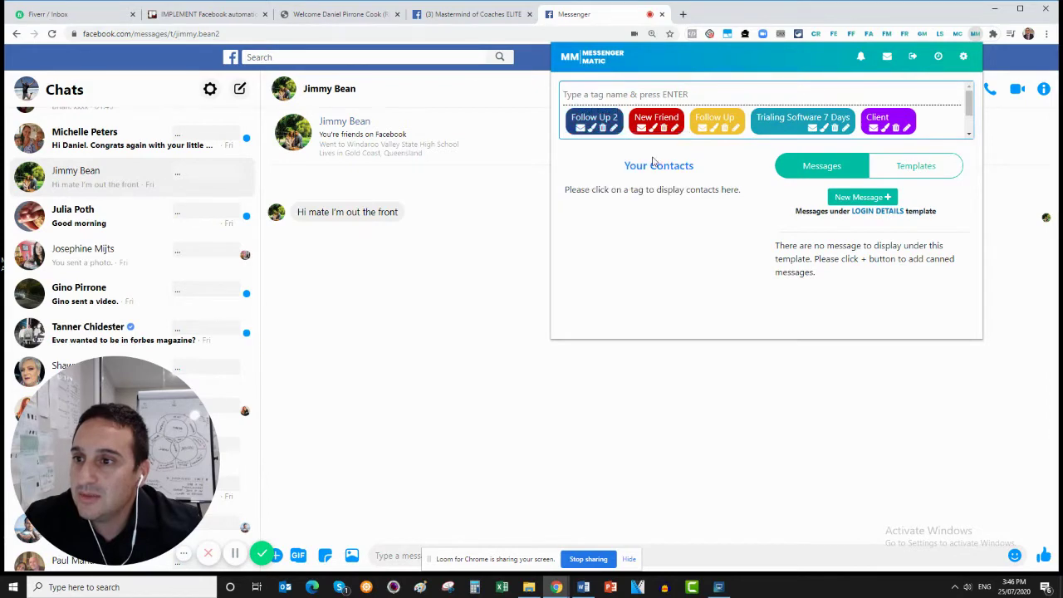
click(581, 128)
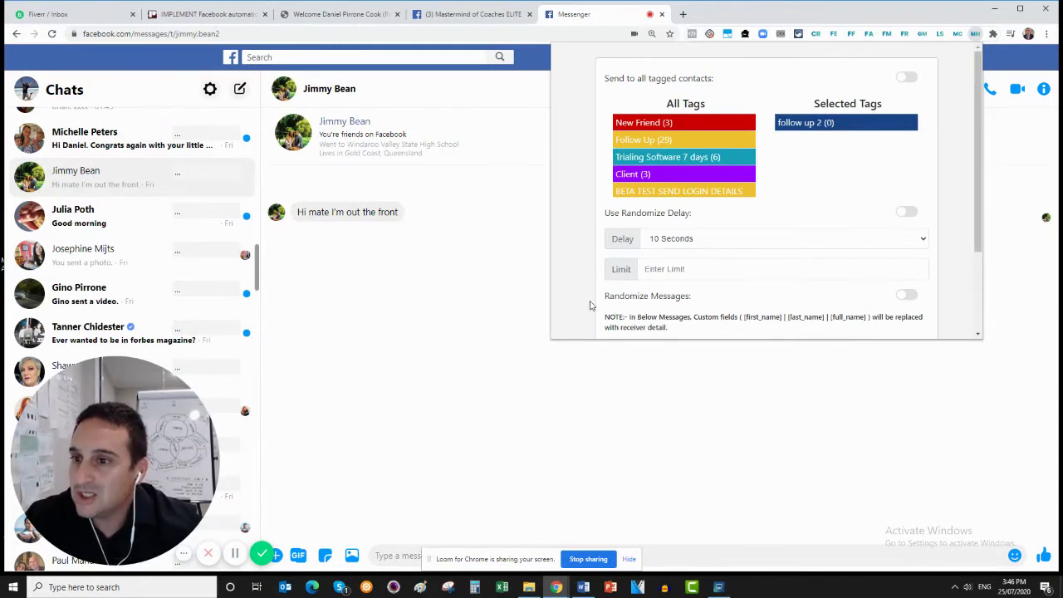
click(678, 191)
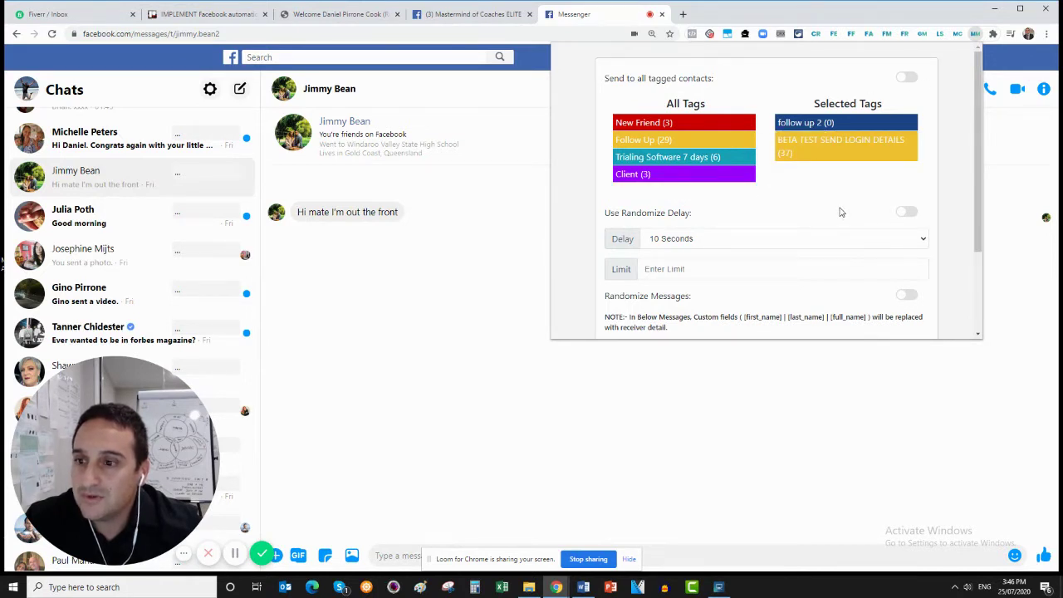
click(976, 34)
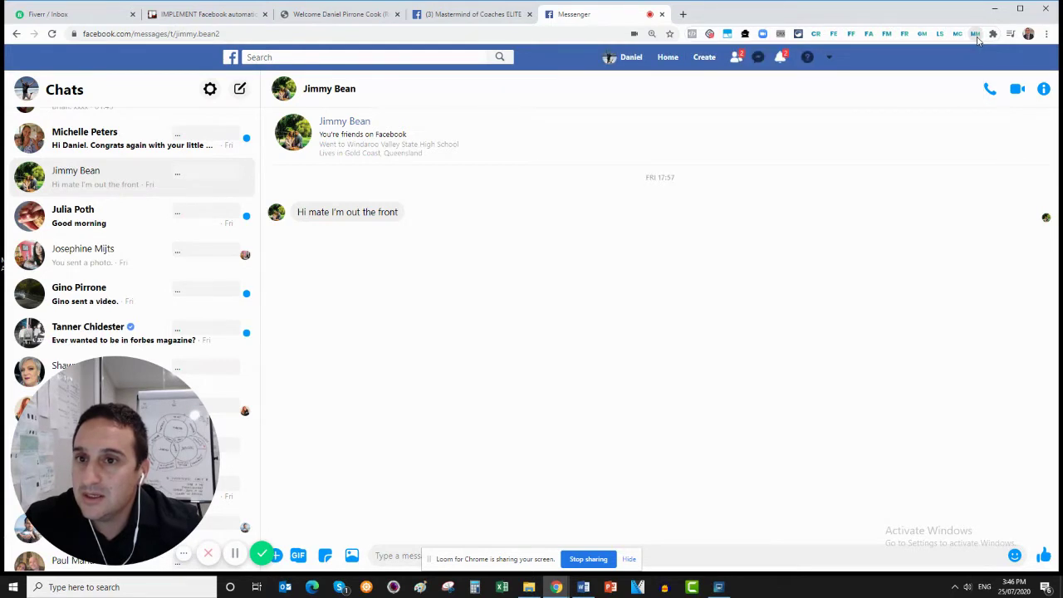
List the contacts tagged BETA TEST SEND LOGIN DETAILS in Messenger Matic and browse through them.
click(977, 35)
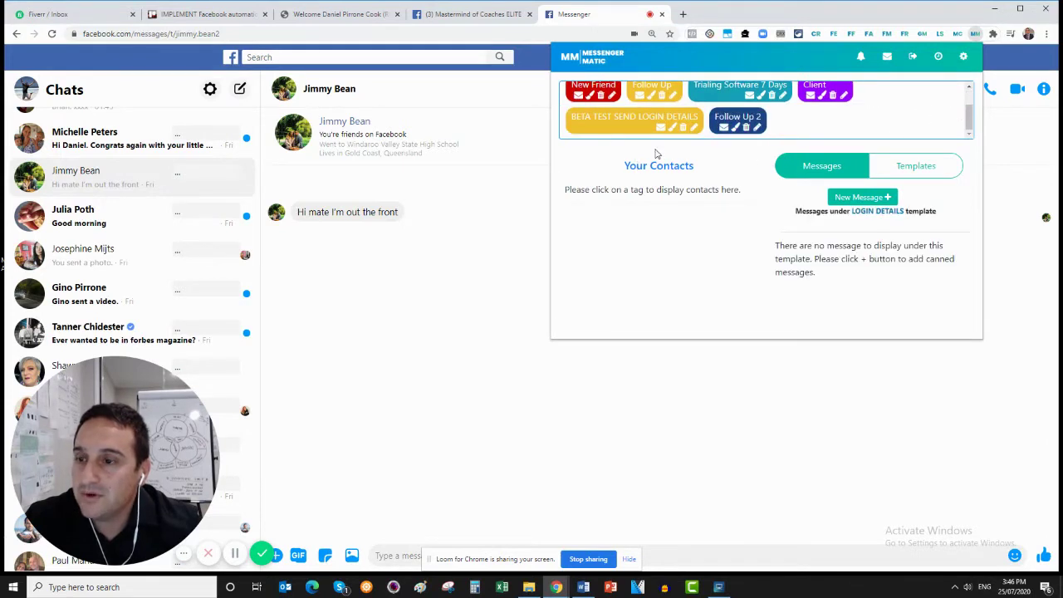
click(631, 123)
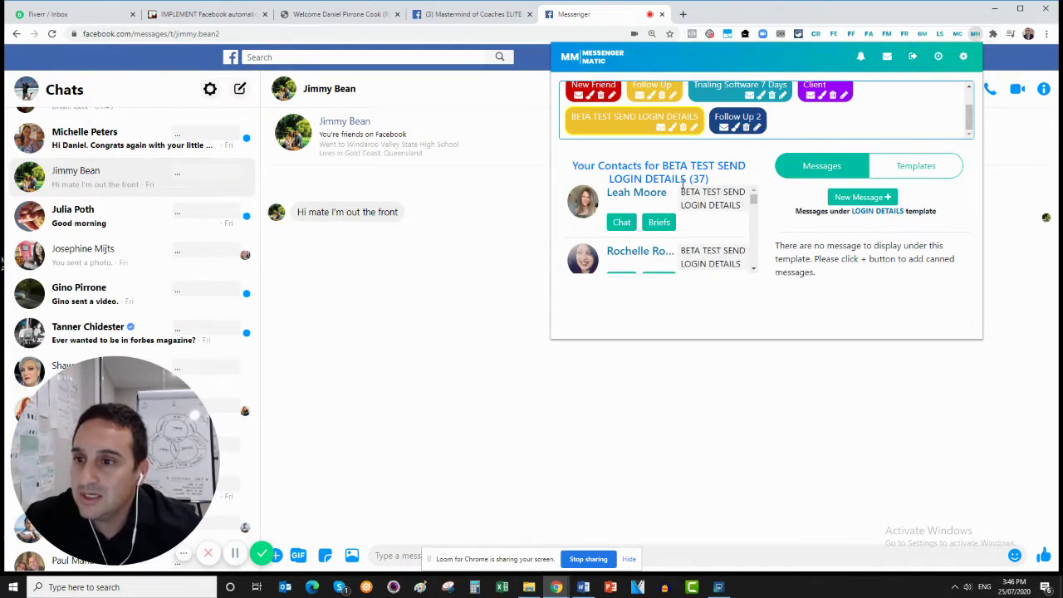
scroll(735, 210, down, 5)
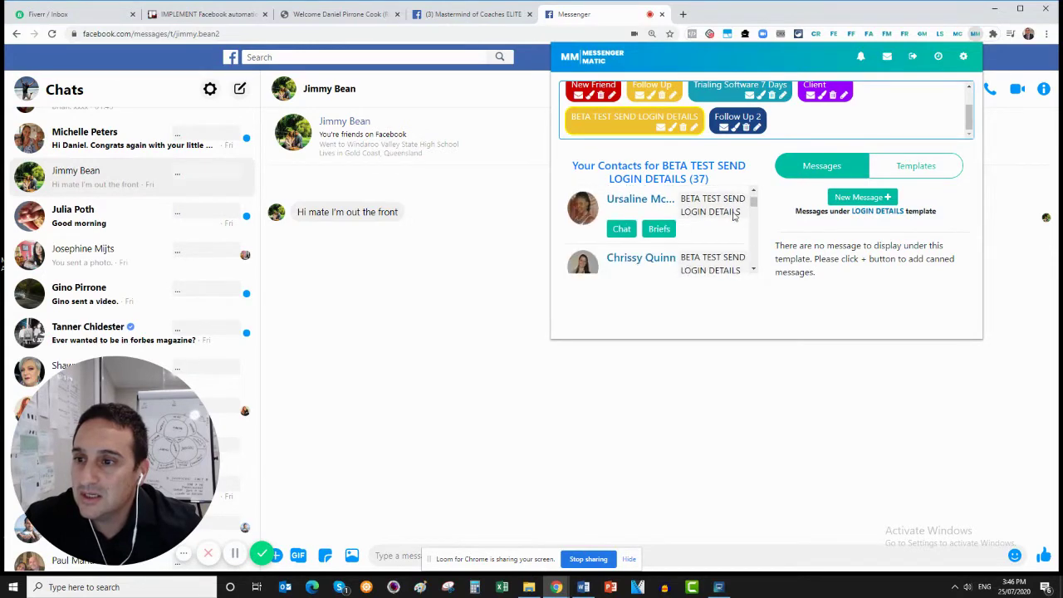
scroll(735, 216, down, 6)
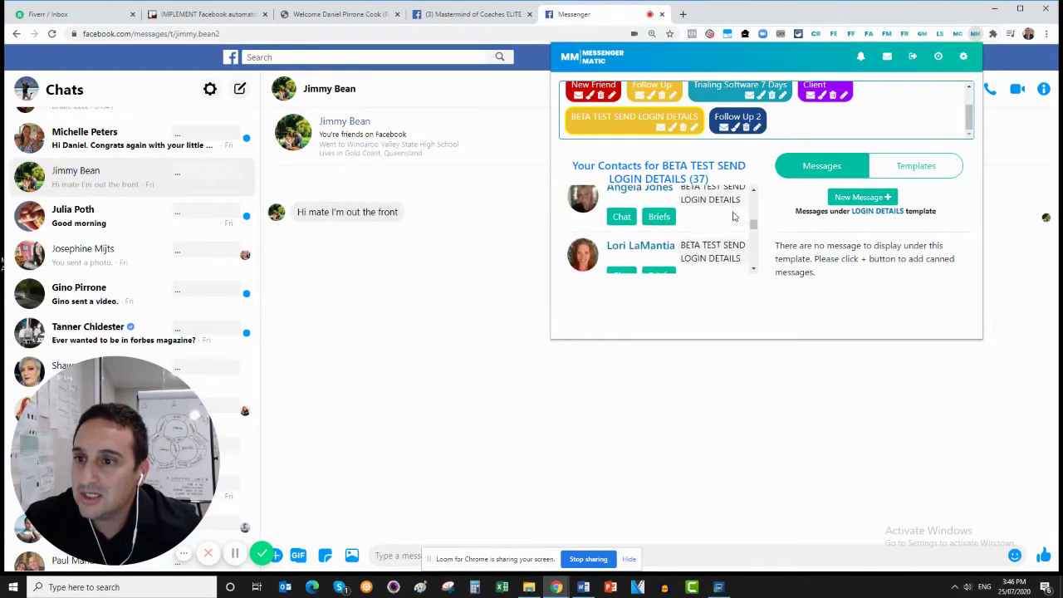
scroll(735, 216, up, 10)
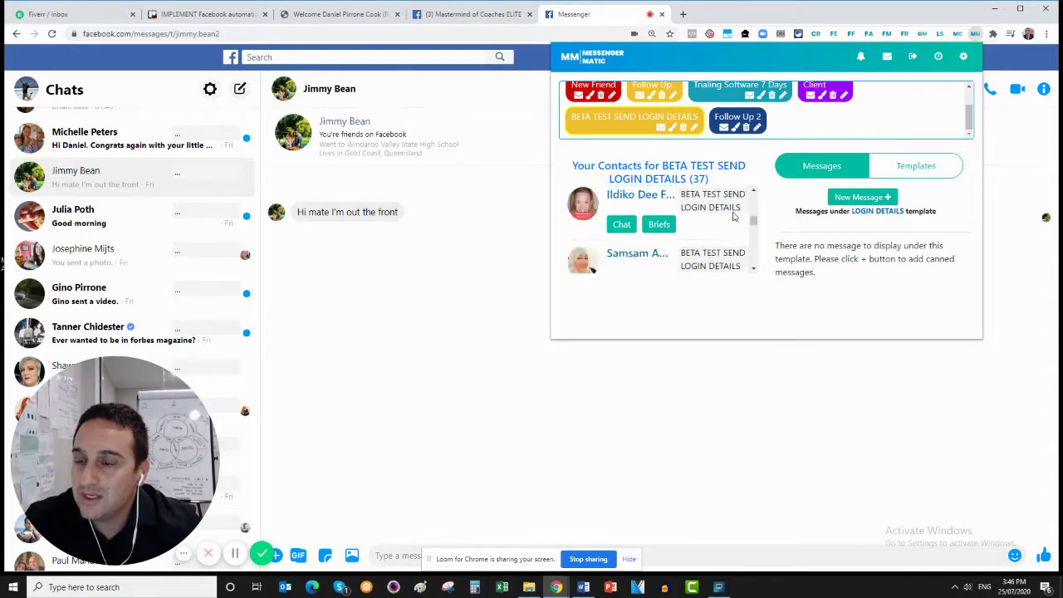
Start a bulk message to the BETA TEST SEND LOGIN DETAILS tag and set its limit to 8.
click(662, 128)
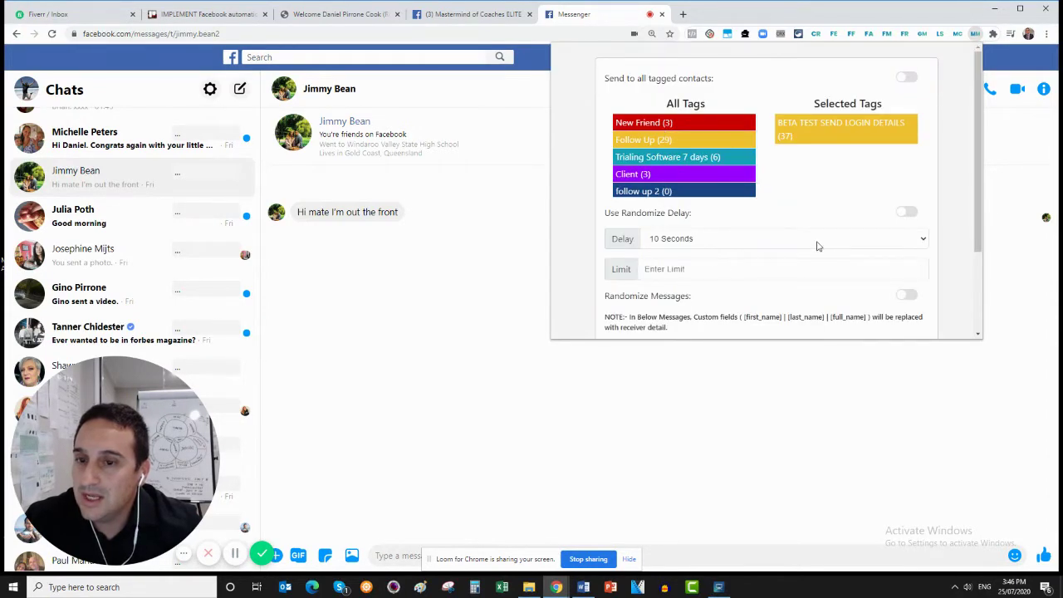
scroll(818, 246, down, 3)
scroll(818, 246, up, 3)
scroll(815, 248, down, 1)
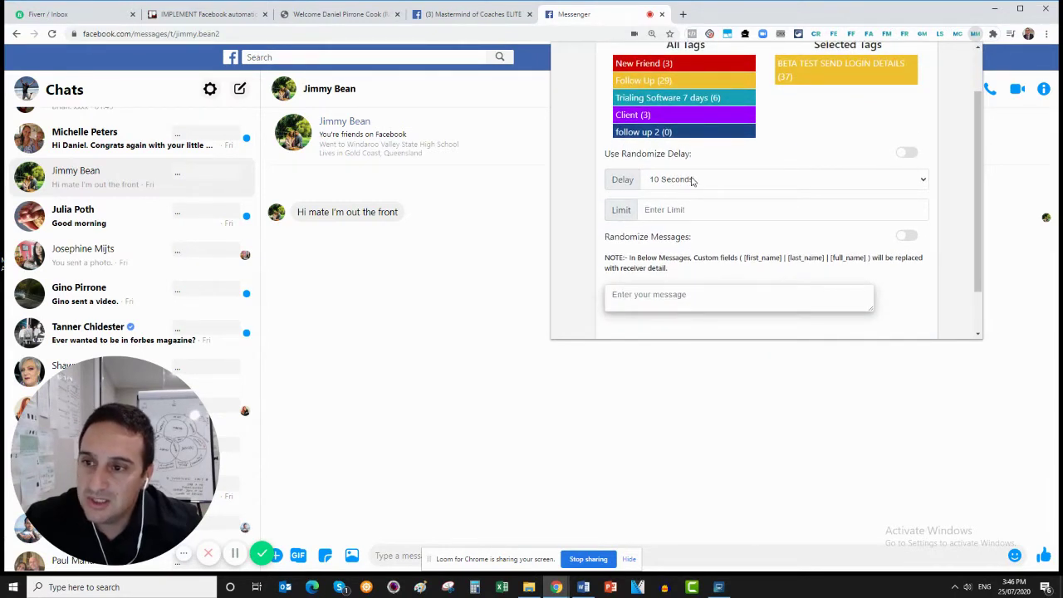
click(685, 209)
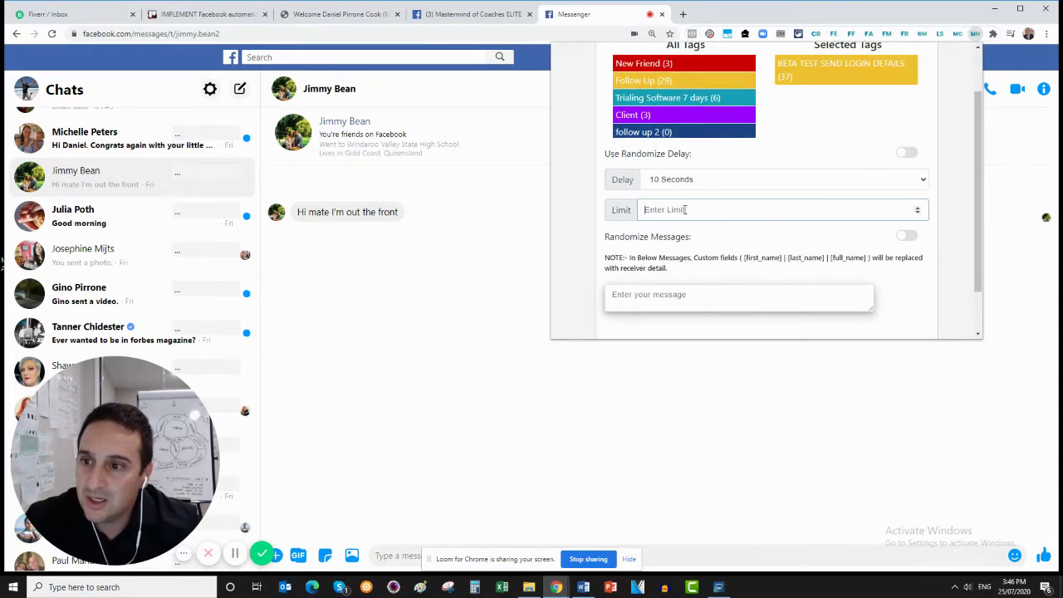
click(918, 210)
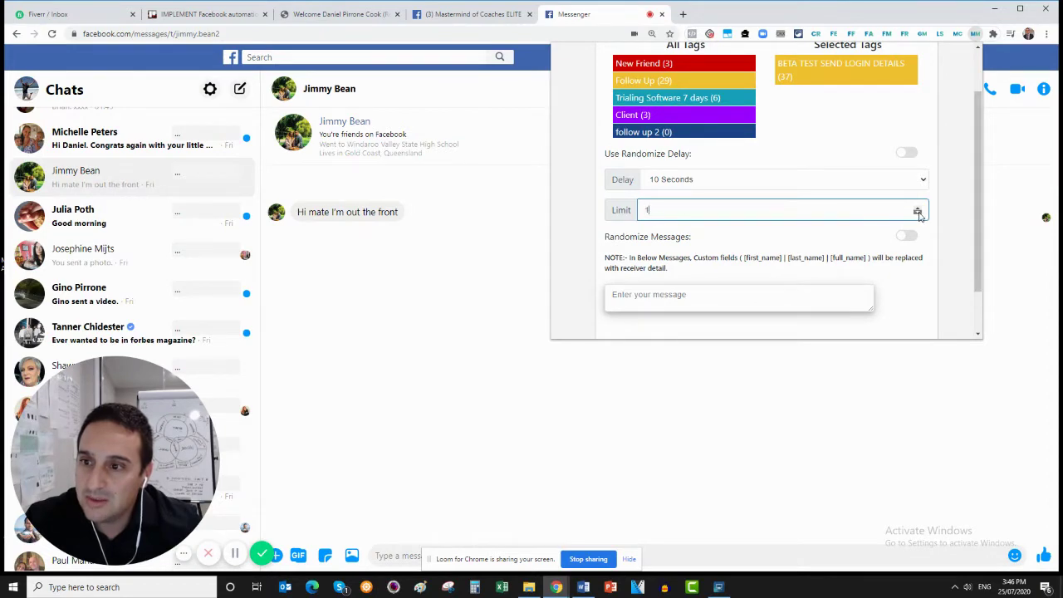
double_click(919, 210)
double_click(919, 208)
Write the bulk message text "Hey everyone will send through the details soon.".
scroll(789, 204, down, 1)
click(636, 239)
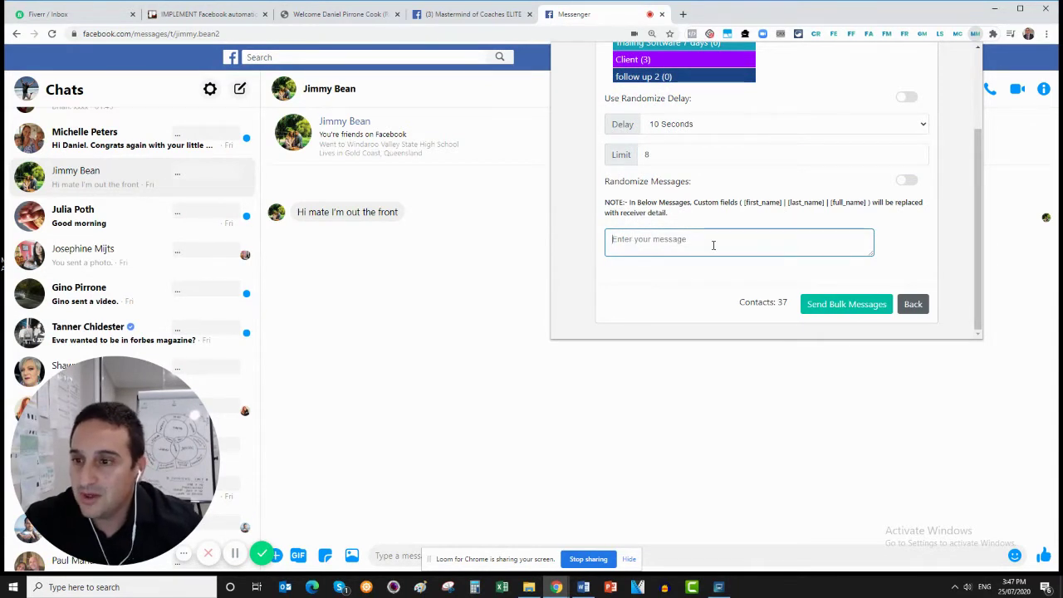
text(Hey every)
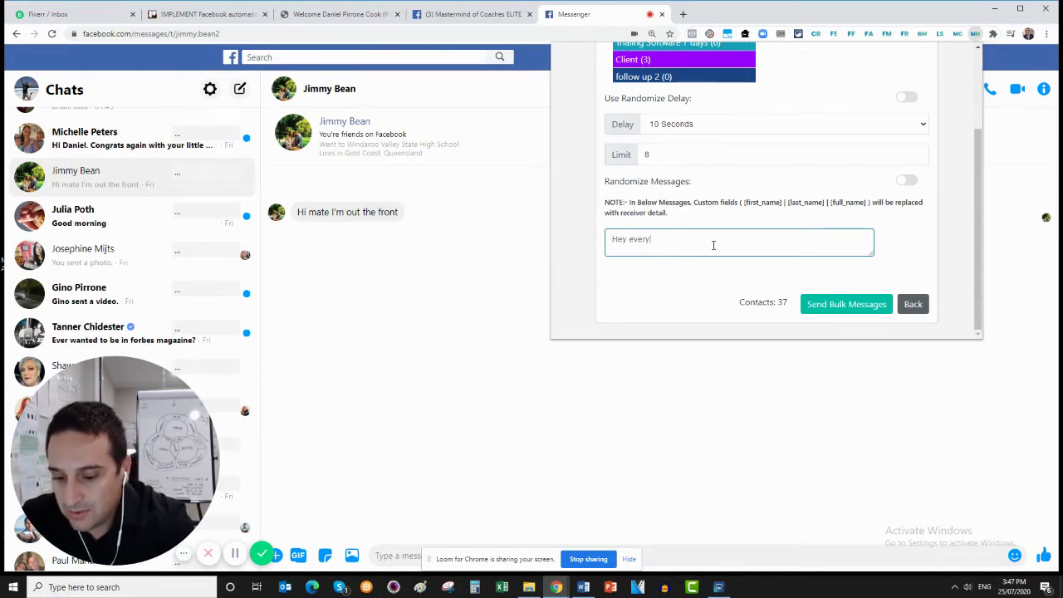
text(one will send through the )
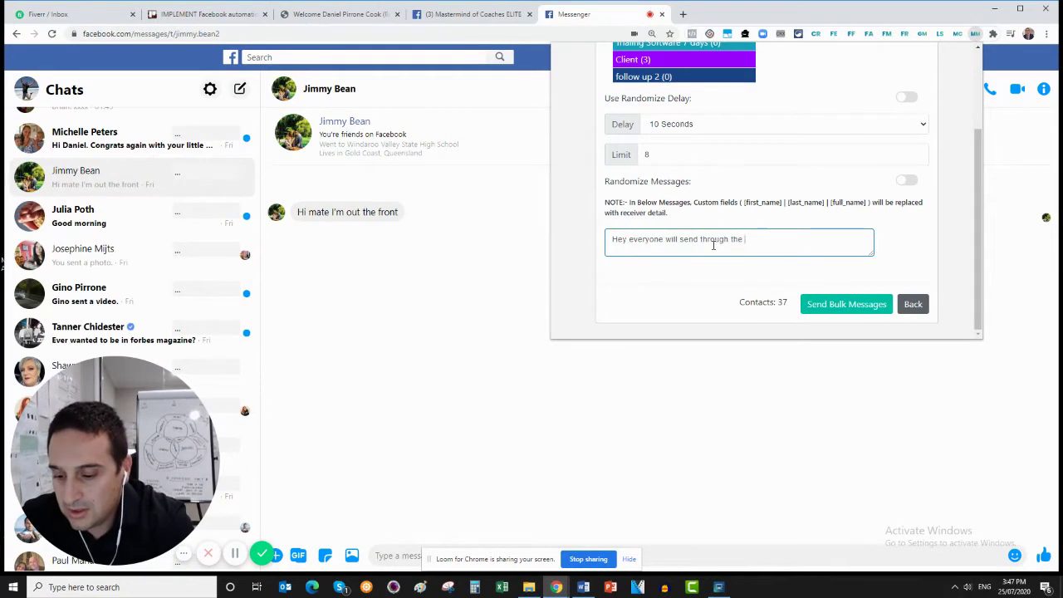
text(details soon)
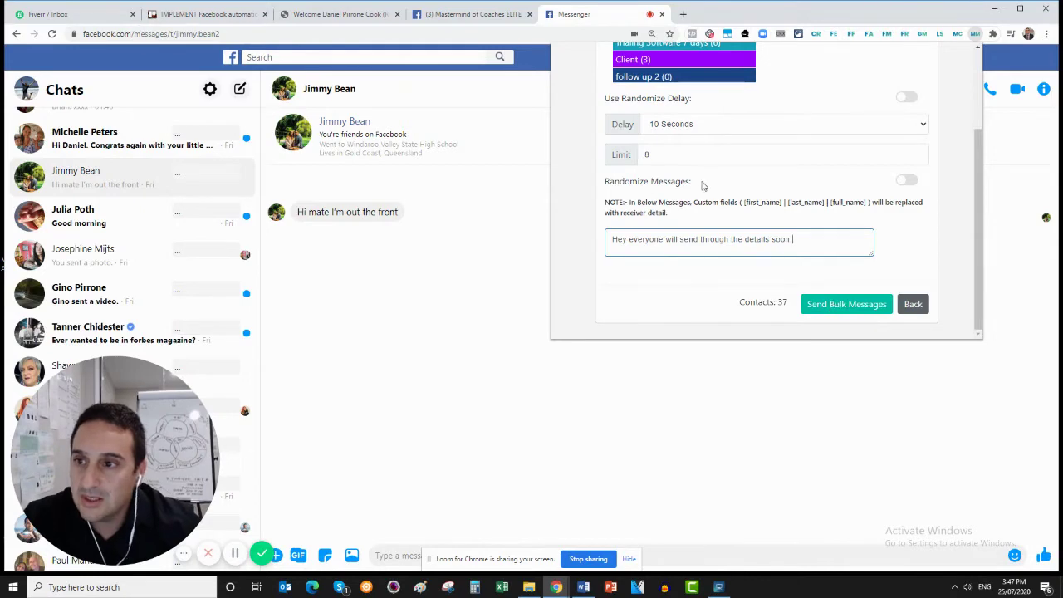
scroll(706, 187, up, 2)
scroll(762, 240, down, 2)
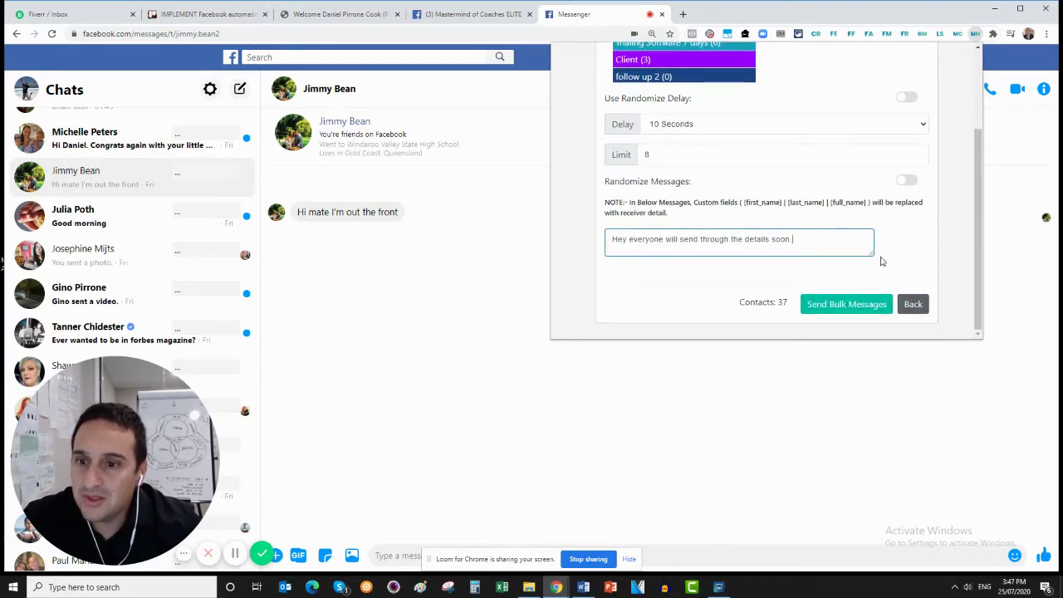
Leave the bulk message form without sending and open the chat of a contact tagged BETA TEST SEND LOGIN DETAILS.
click(913, 305)
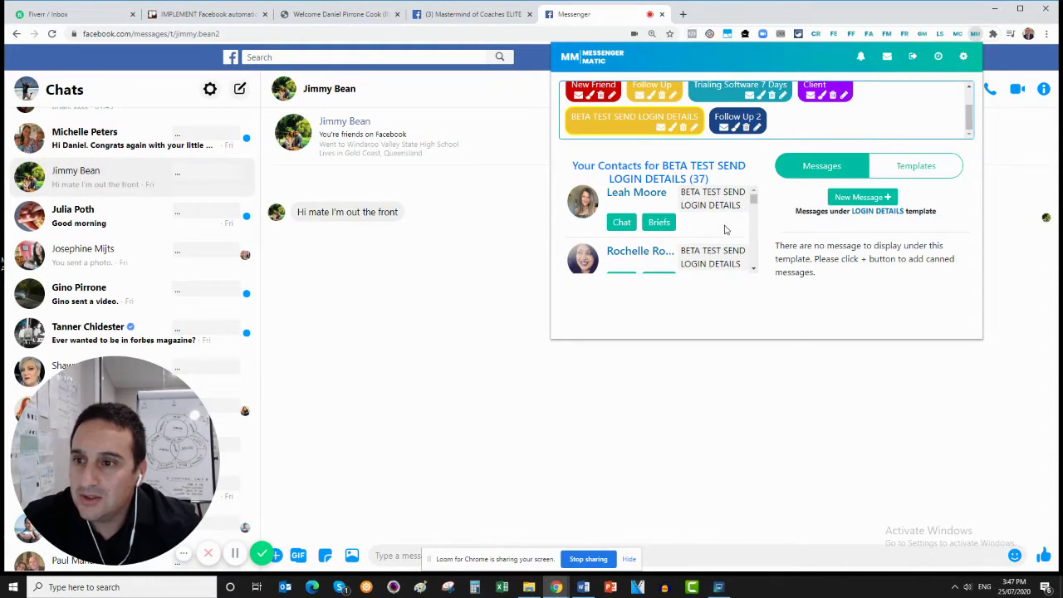
scroll(721, 232, down, 1)
scroll(721, 232, up, 1)
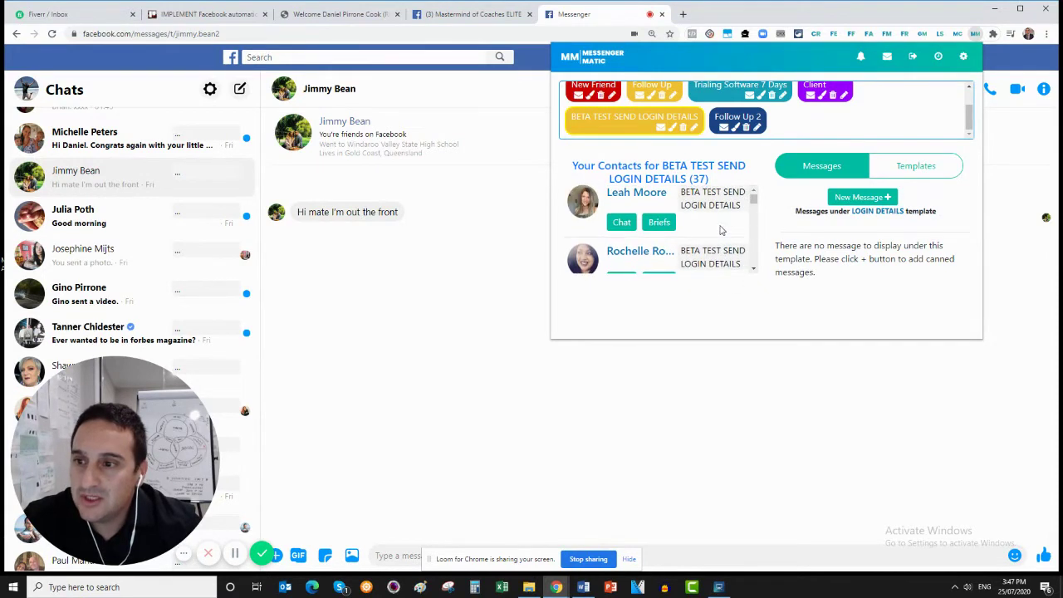
scroll(665, 241, down, 3)
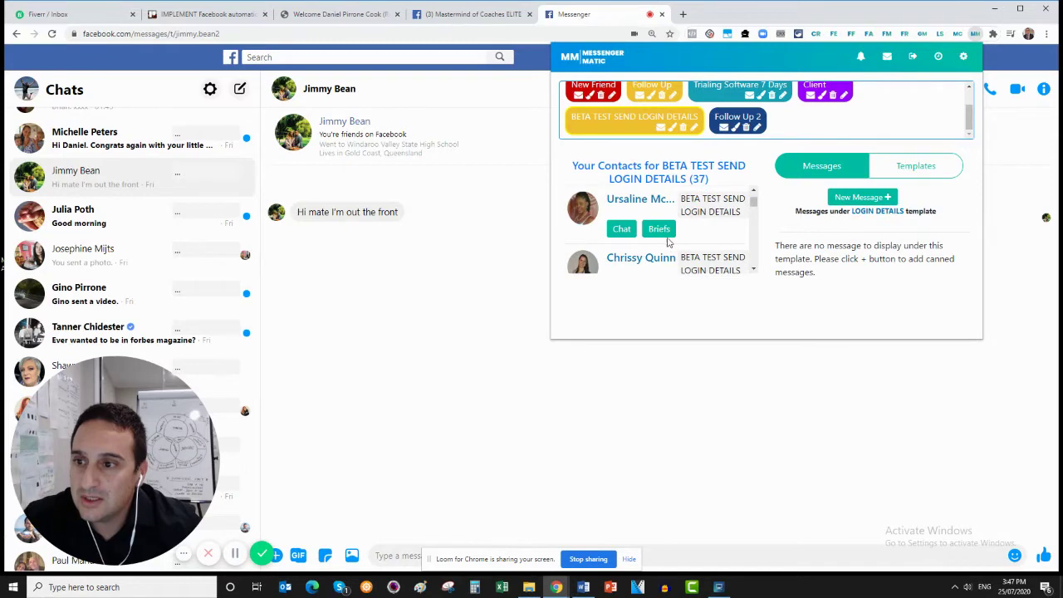
click(622, 232)
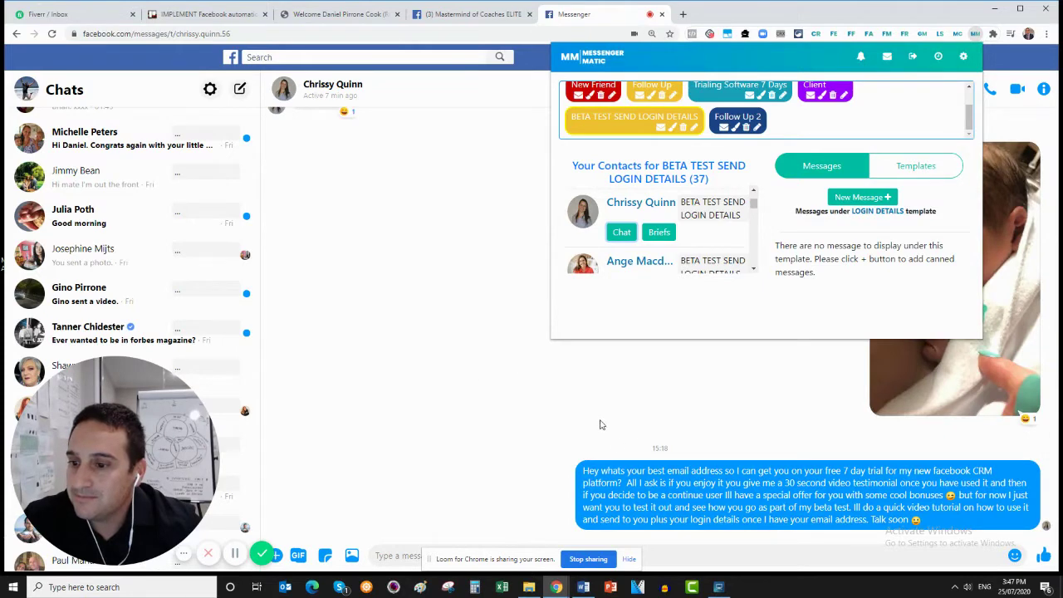
Add and save a brief for the same contact, noting to follow up with them by first name on Friday.
click(662, 233)
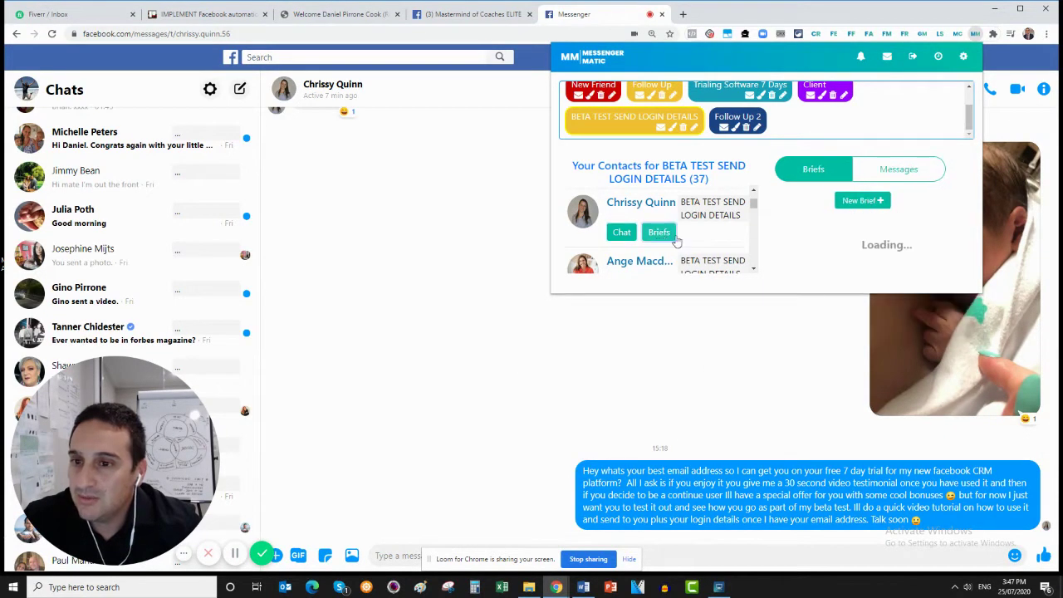
click(856, 203)
click(825, 205)
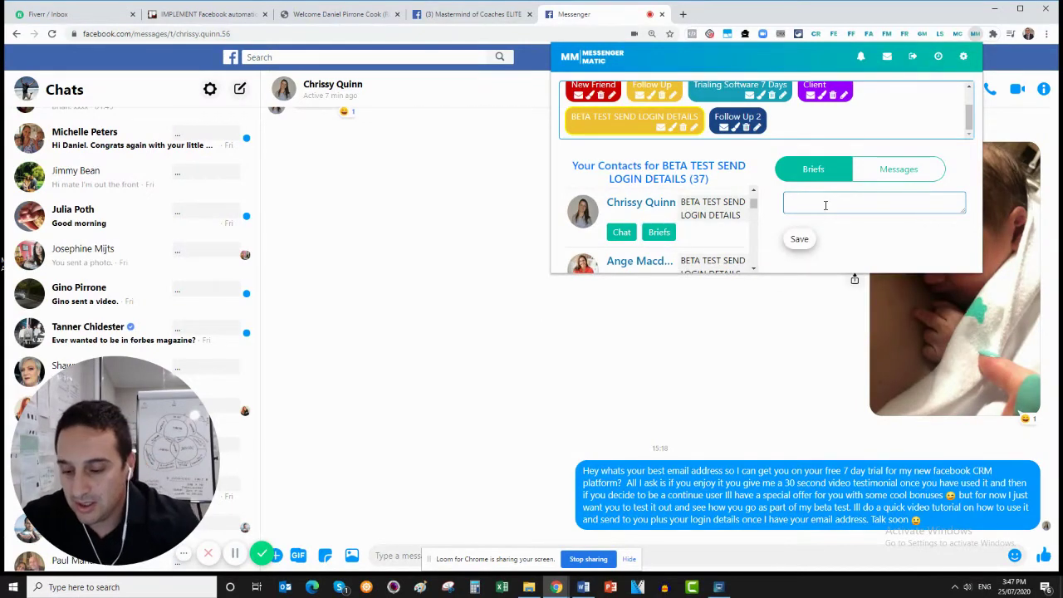
text(Follow up with ch)
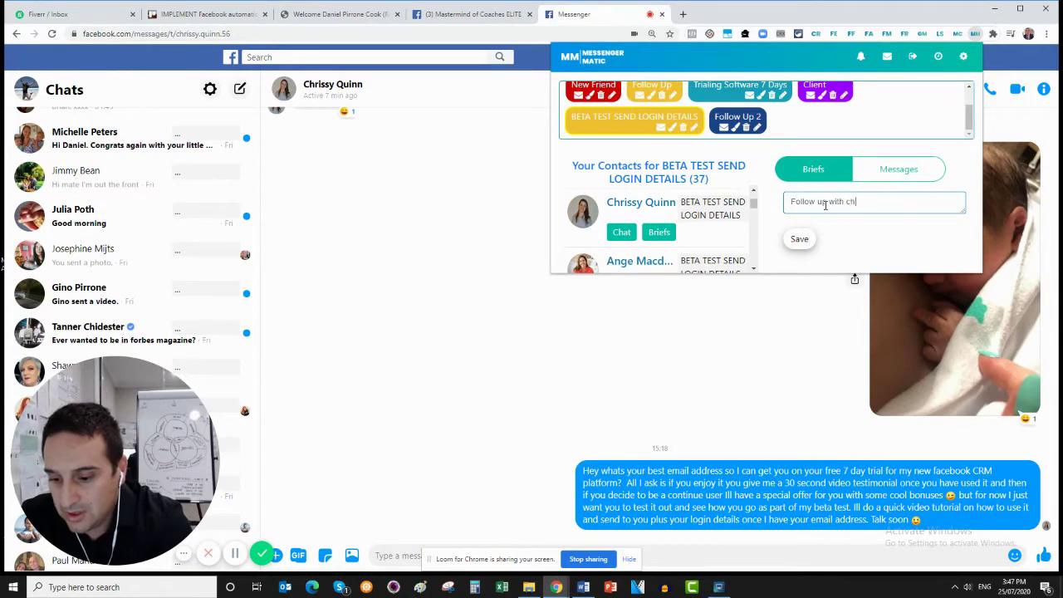
text(risy on friday)
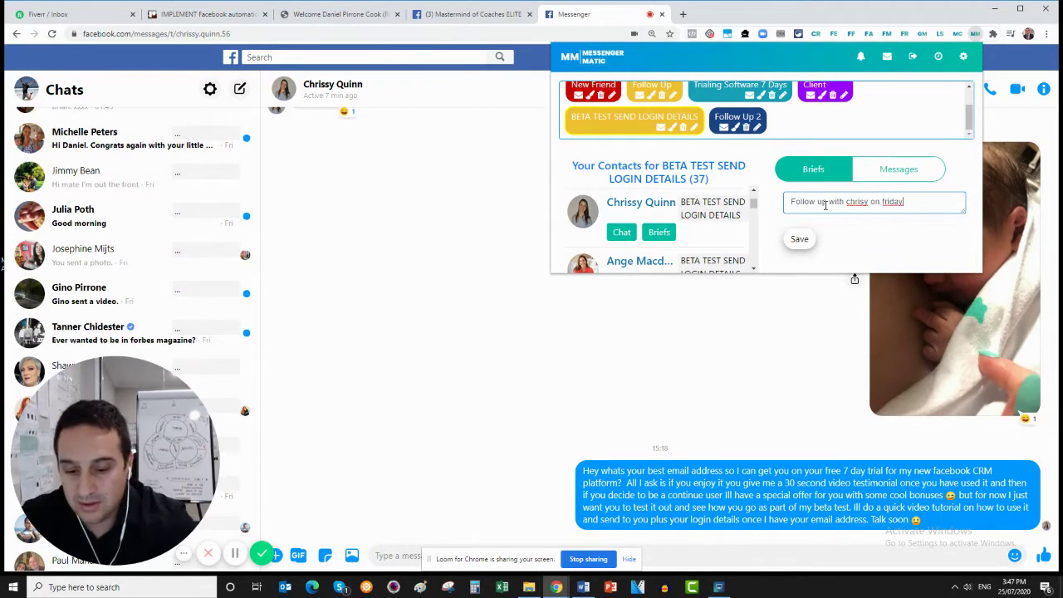
right_click(856, 202)
click(845, 204)
click(799, 240)
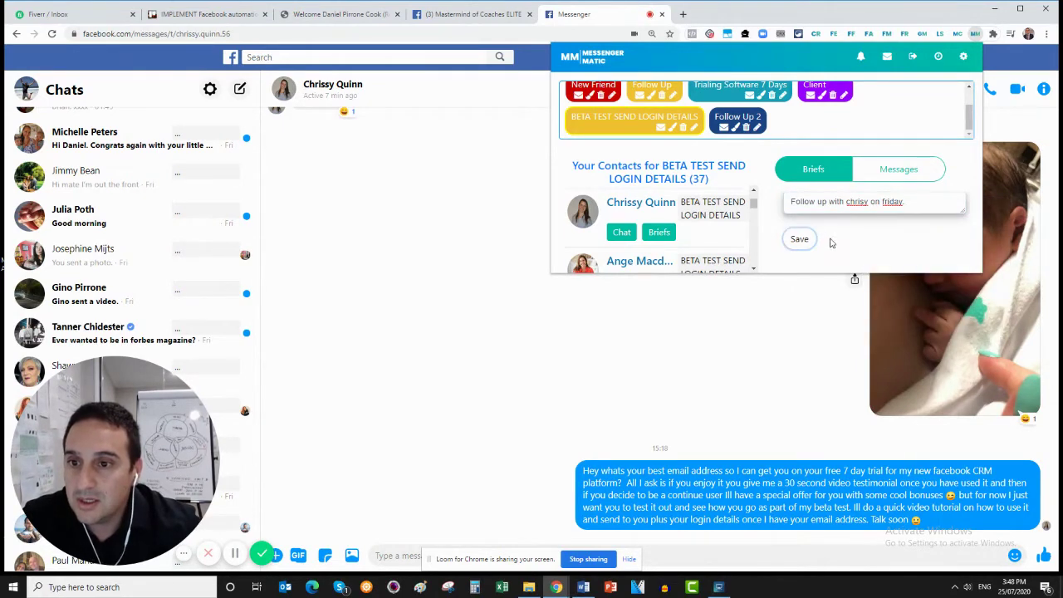
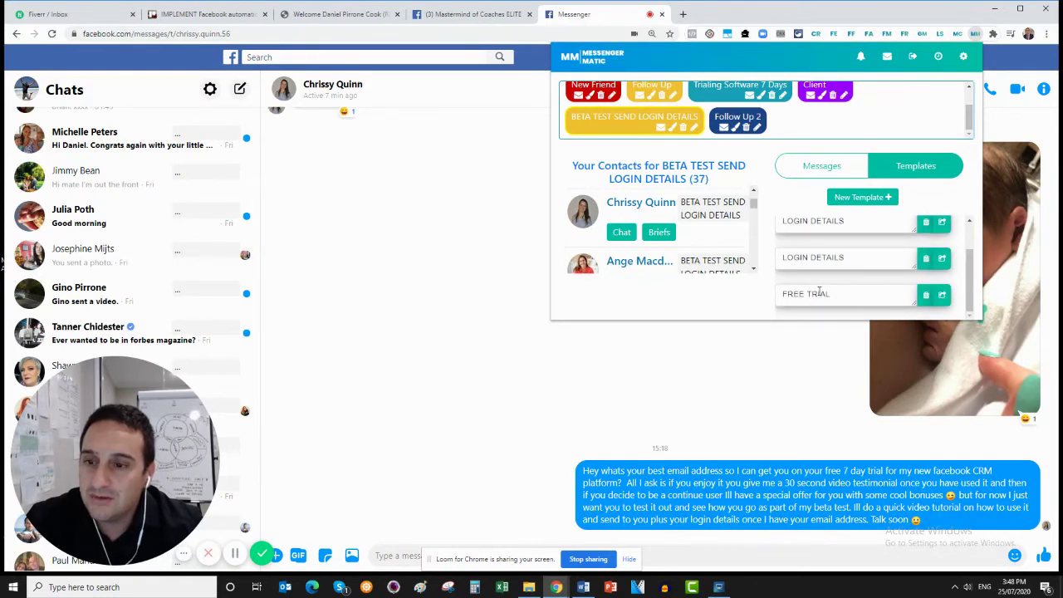
Change the message in the FREE TRIAL template to "Hey just wanting to see if you wanted to test out my new software".
click(943, 296)
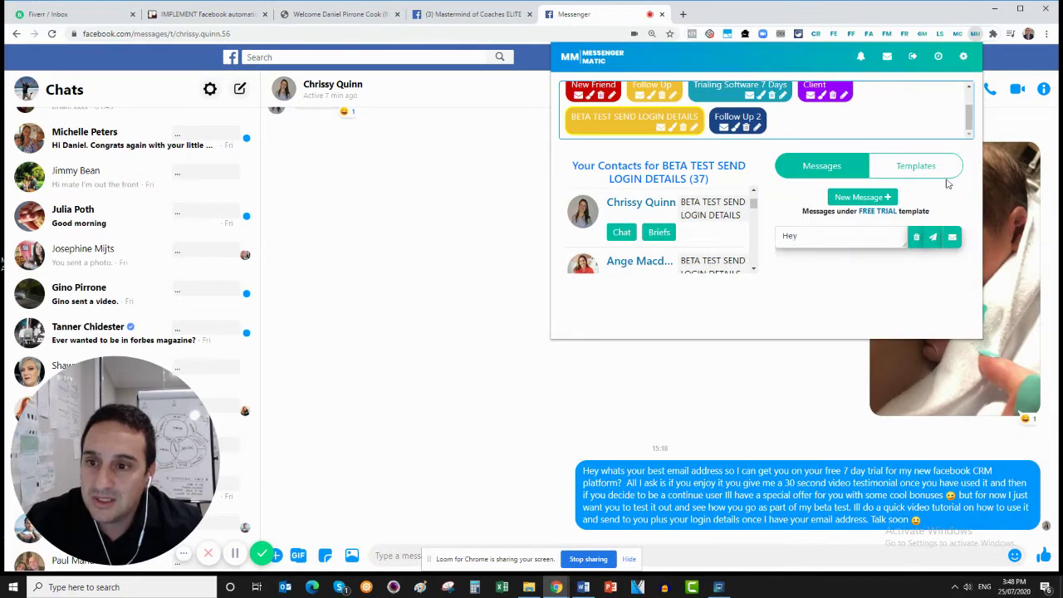
click(812, 237)
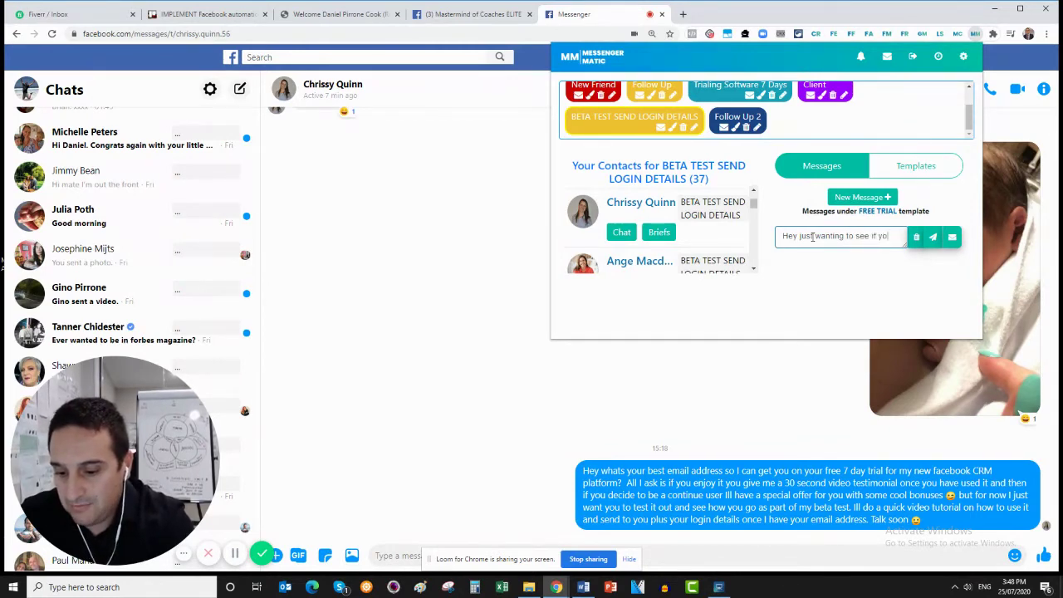
text(anted to test out my ner)
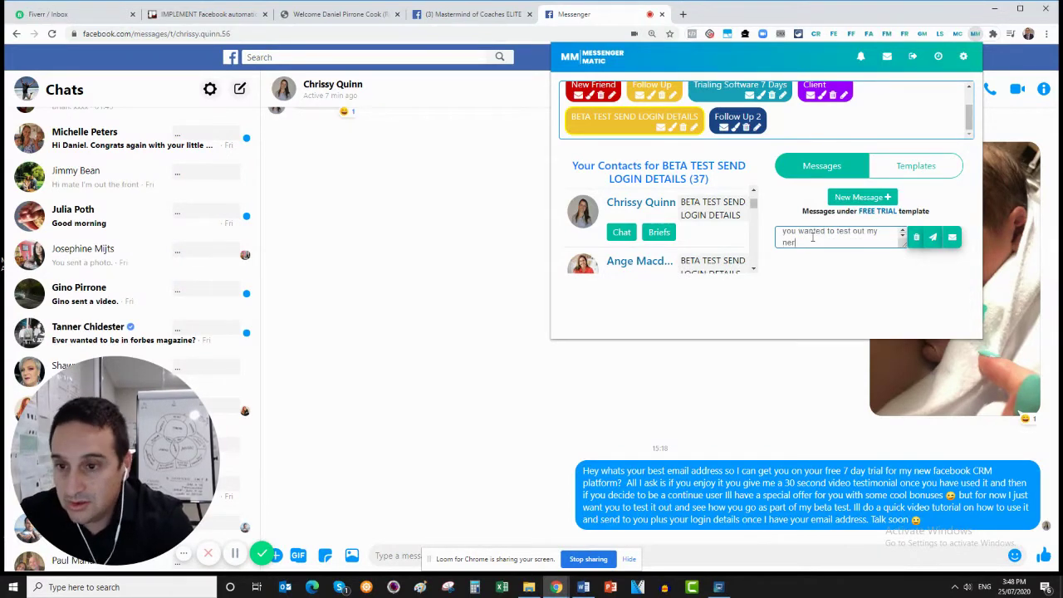
key(BackSpace)
text(w)
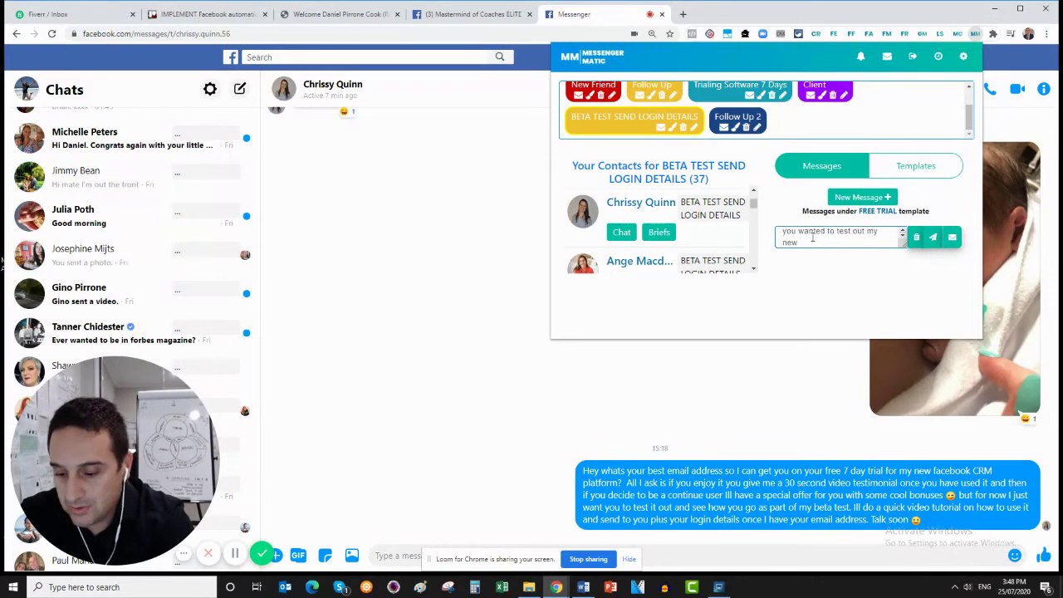
text( software)
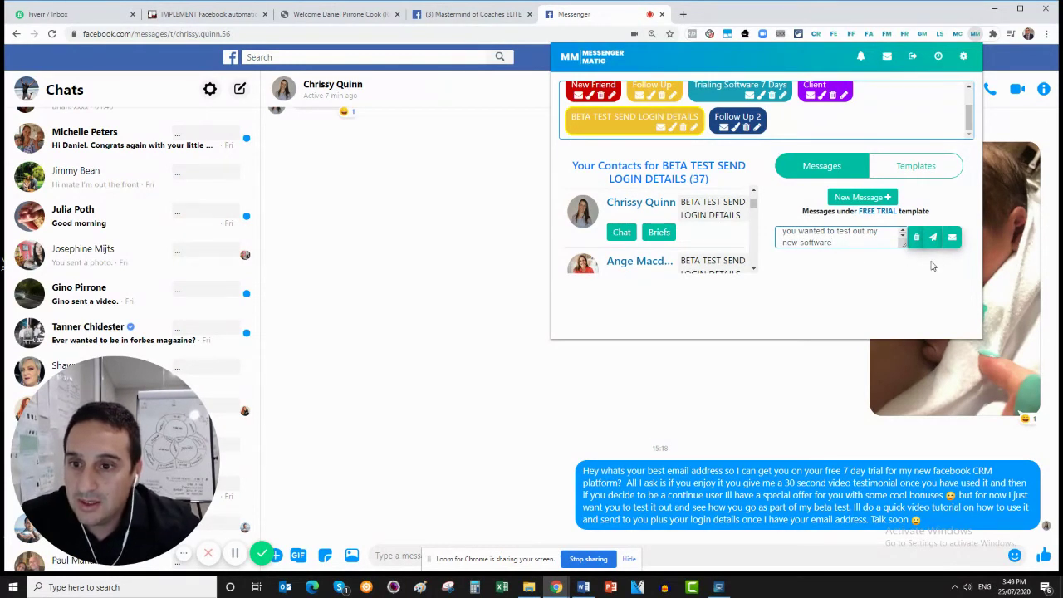
click(908, 273)
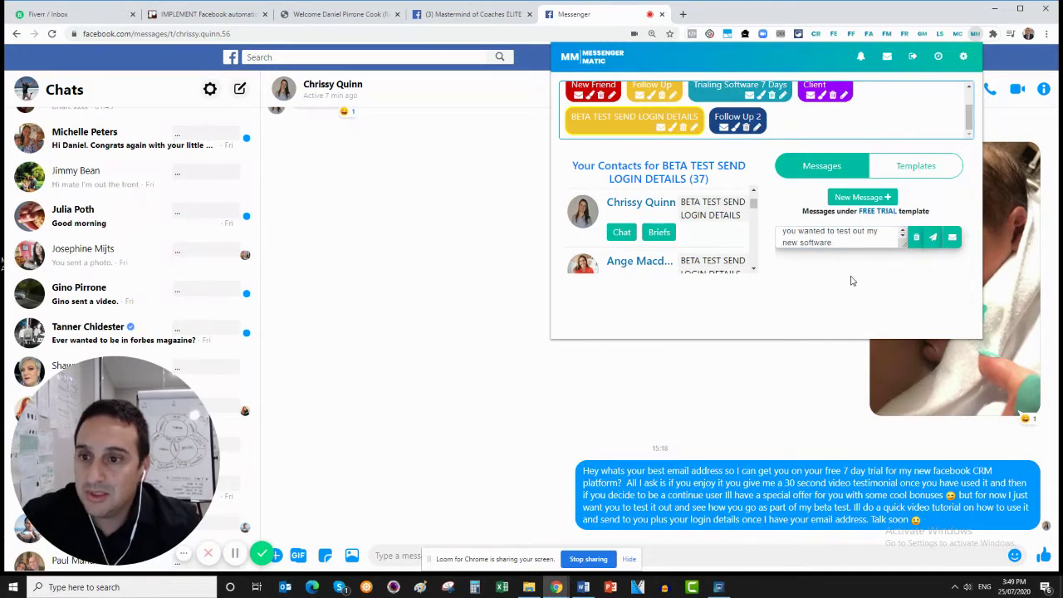
Return to the template list and reopen the FREE TRIAL template to check its message text.
click(916, 167)
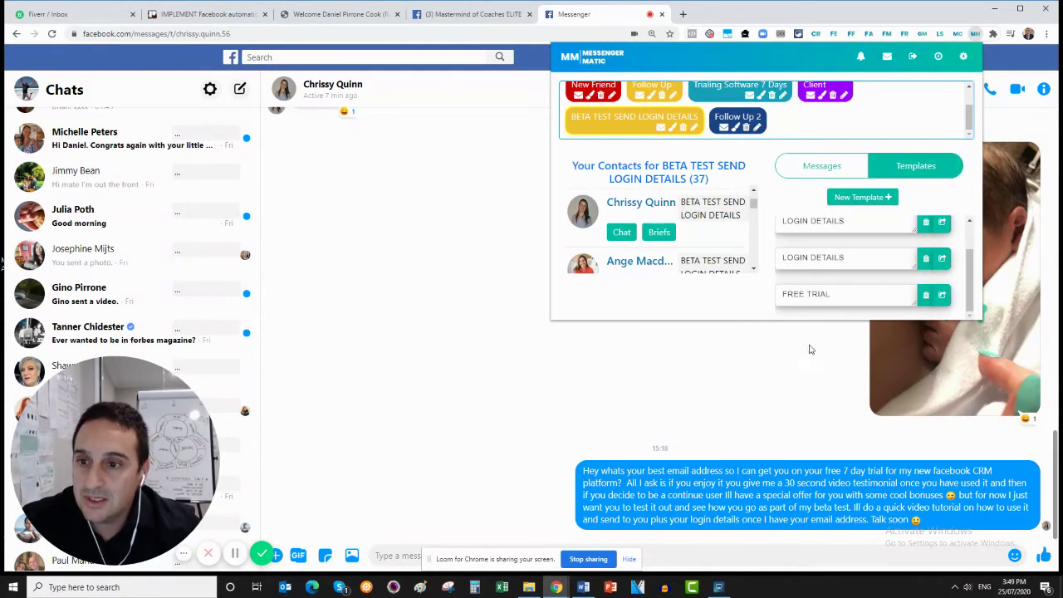
click(872, 295)
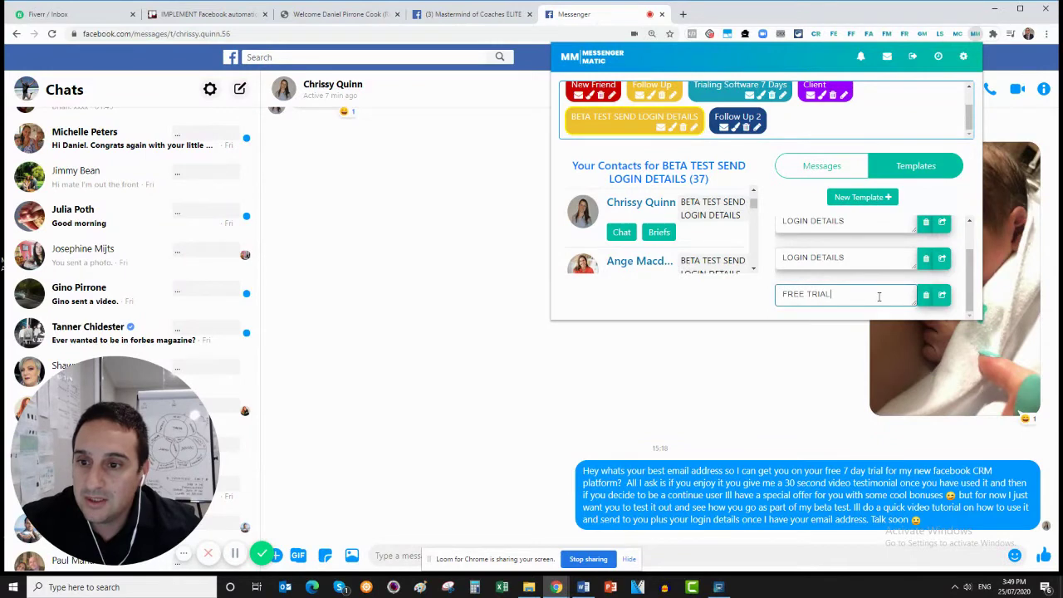
click(944, 297)
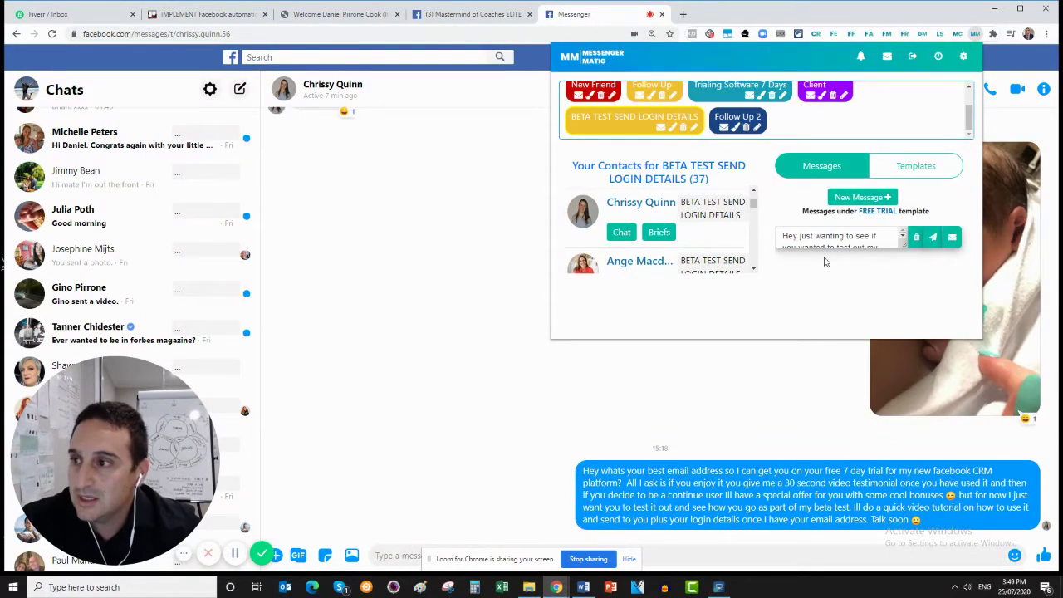
scroll(841, 239, down, 2)
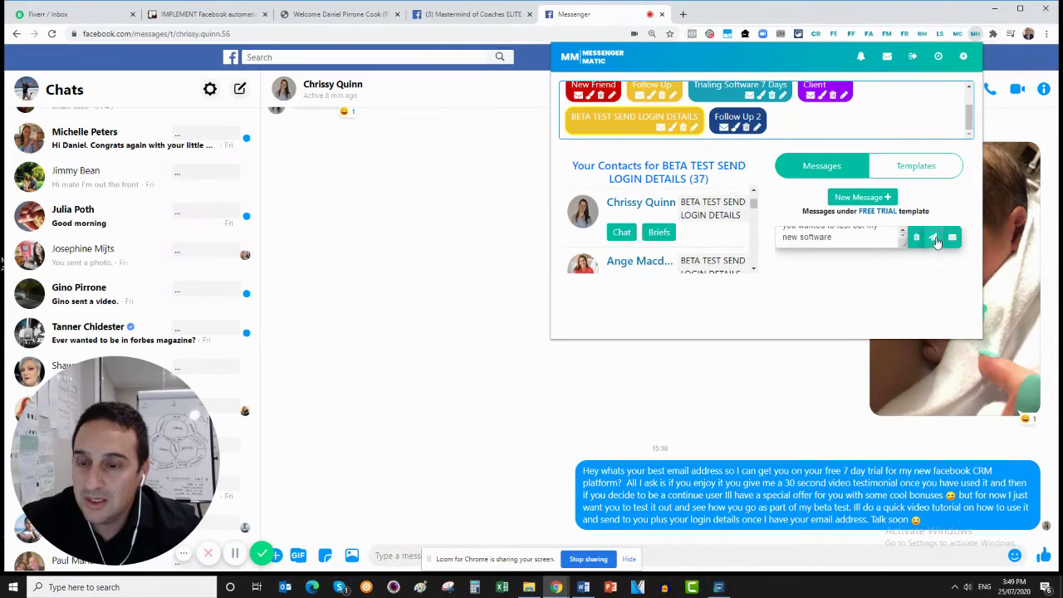
Insert the FREE TRIAL template message into the open contact's chat and send it.
click(933, 240)
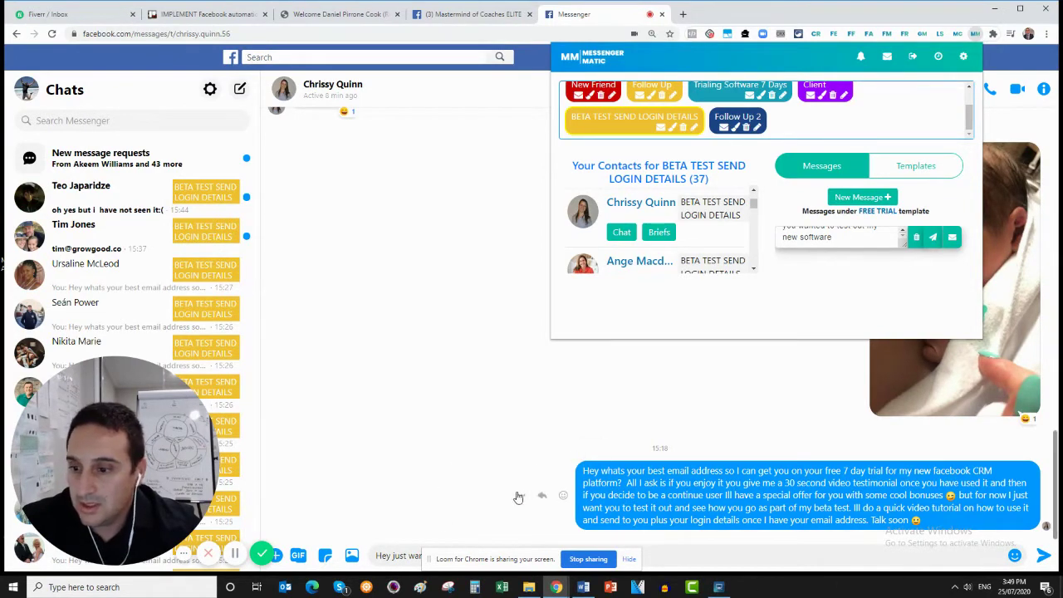
scroll(462, 486, up, 1)
scroll(463, 487, down, 1)
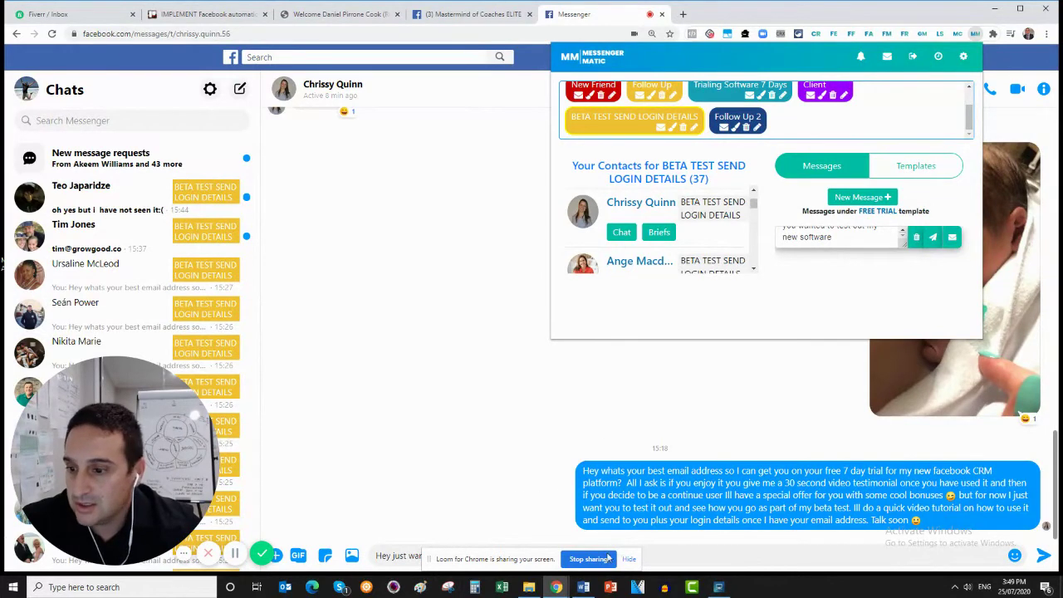
drag(472, 559, 345, 391)
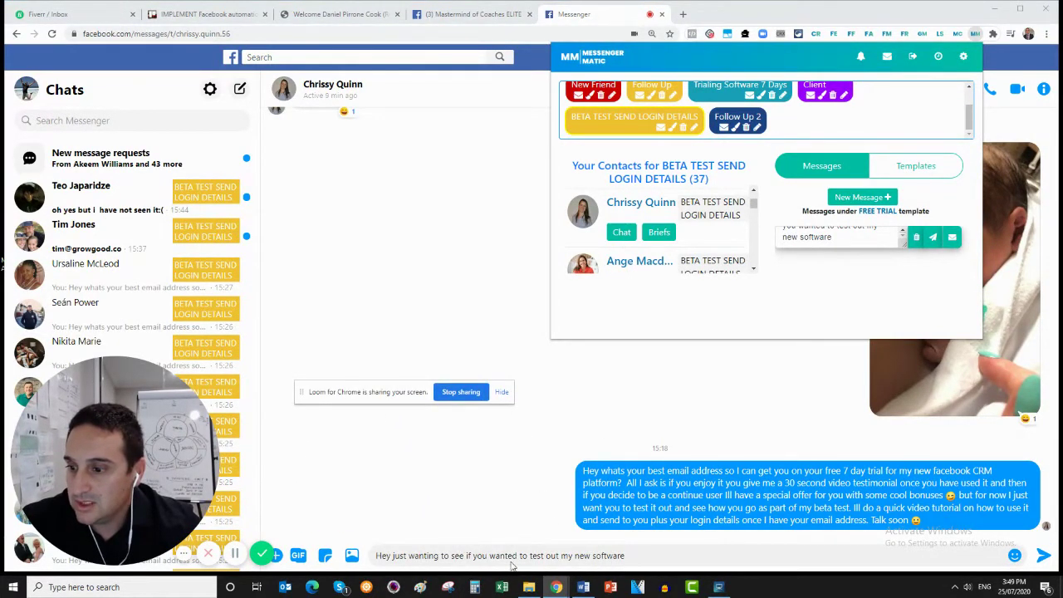
click(1045, 558)
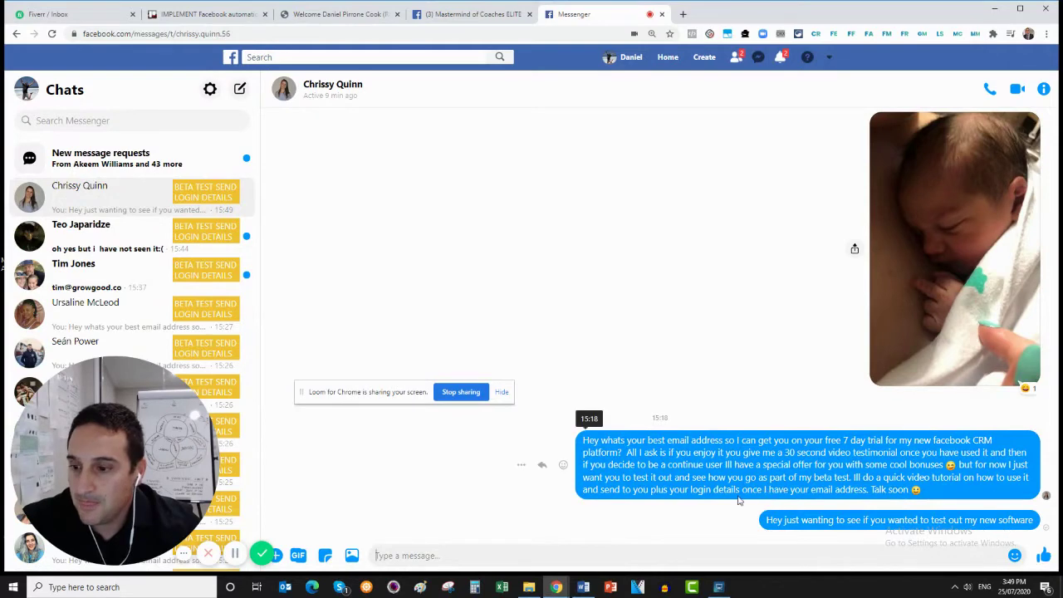
scroll(726, 491, up, 10)
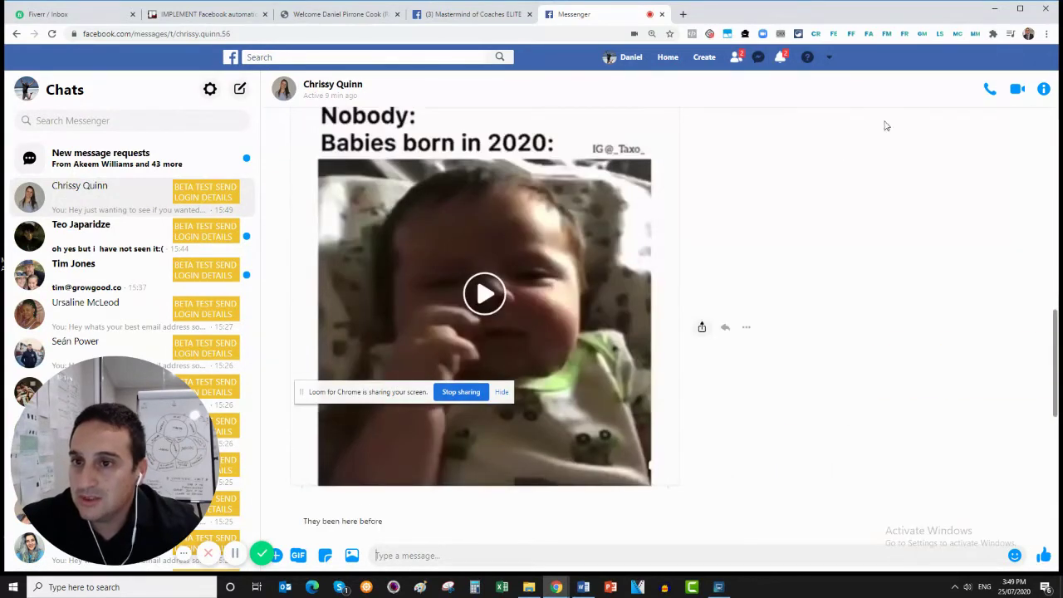
Change the messaged contact's tag to Trialing Software 7 days.
click(975, 34)
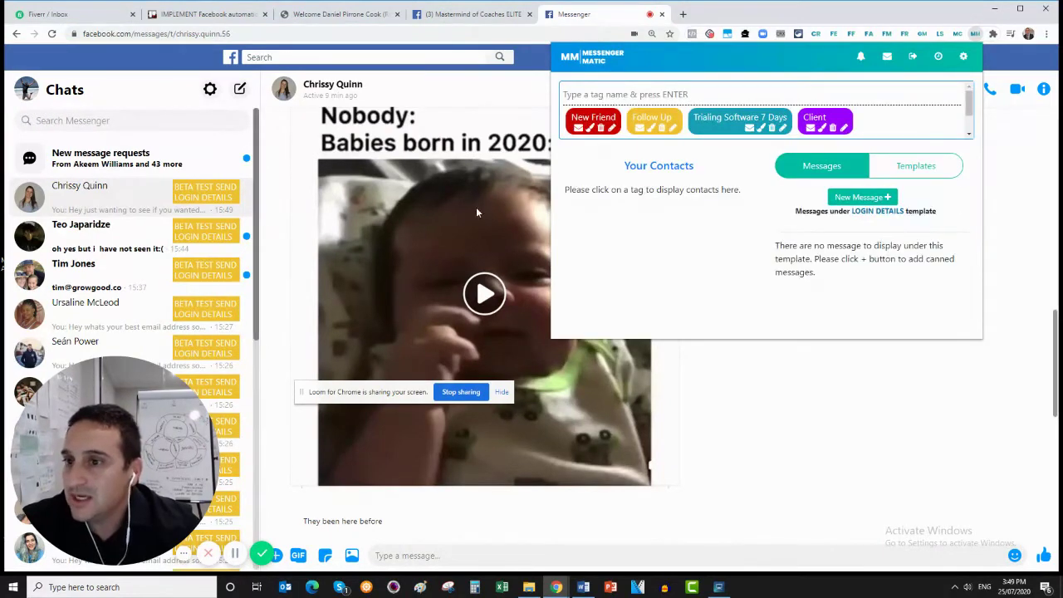
click(193, 196)
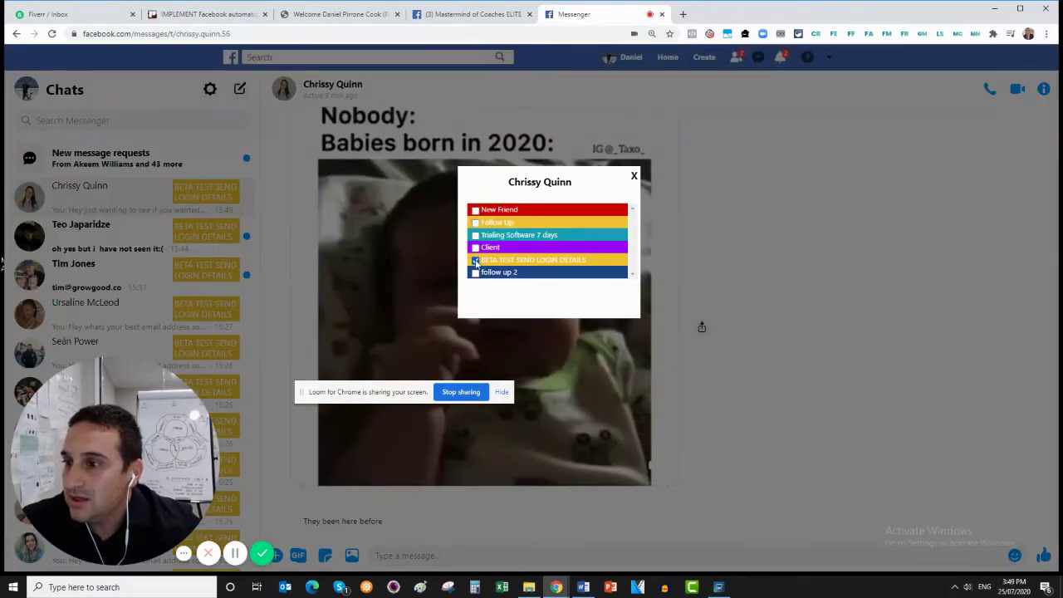
click(476, 236)
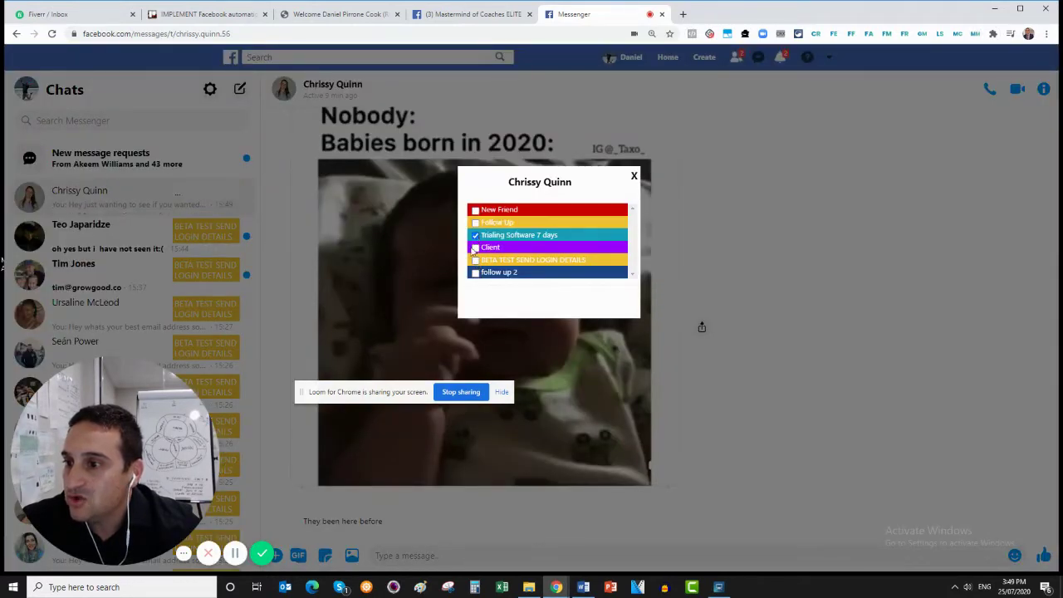
click(634, 176)
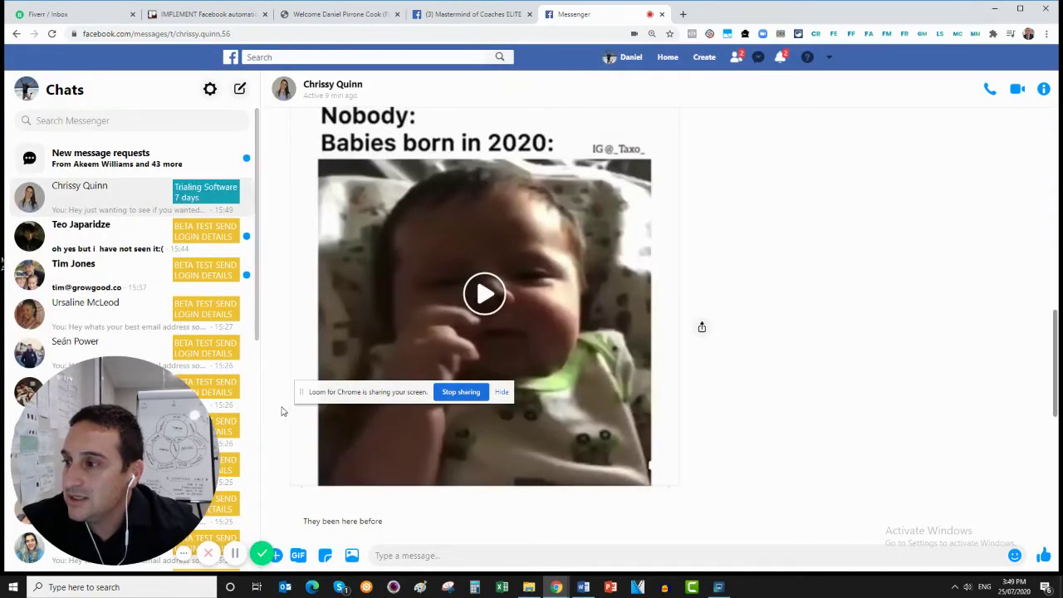
Look through the chat list to see which contacts carry a tag and which are untagged.
scroll(193, 323, down, 7)
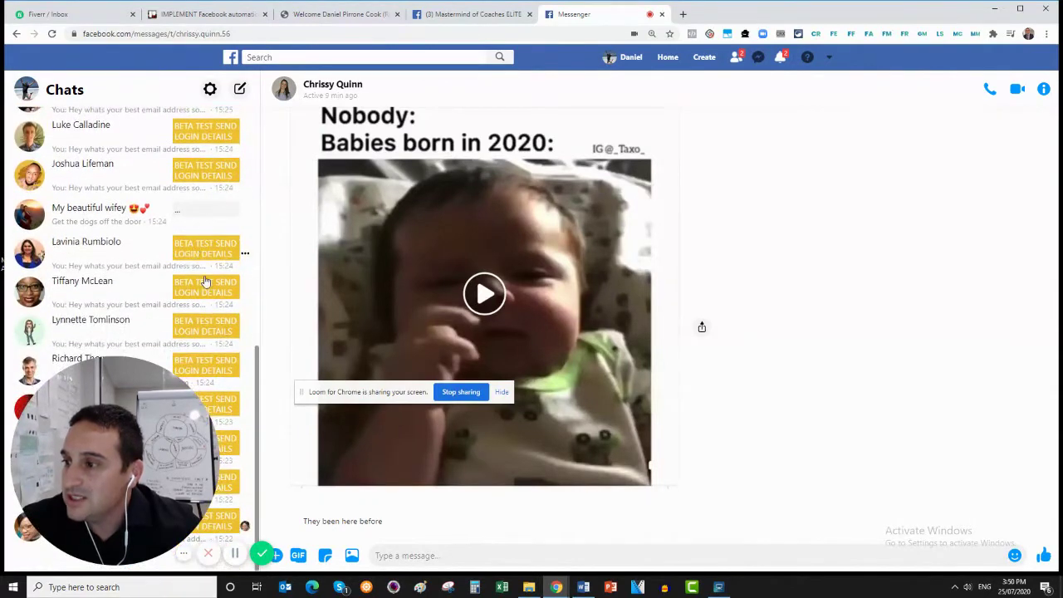
scroll(258, 432, down, 1)
scroll(258, 432, down, 10)
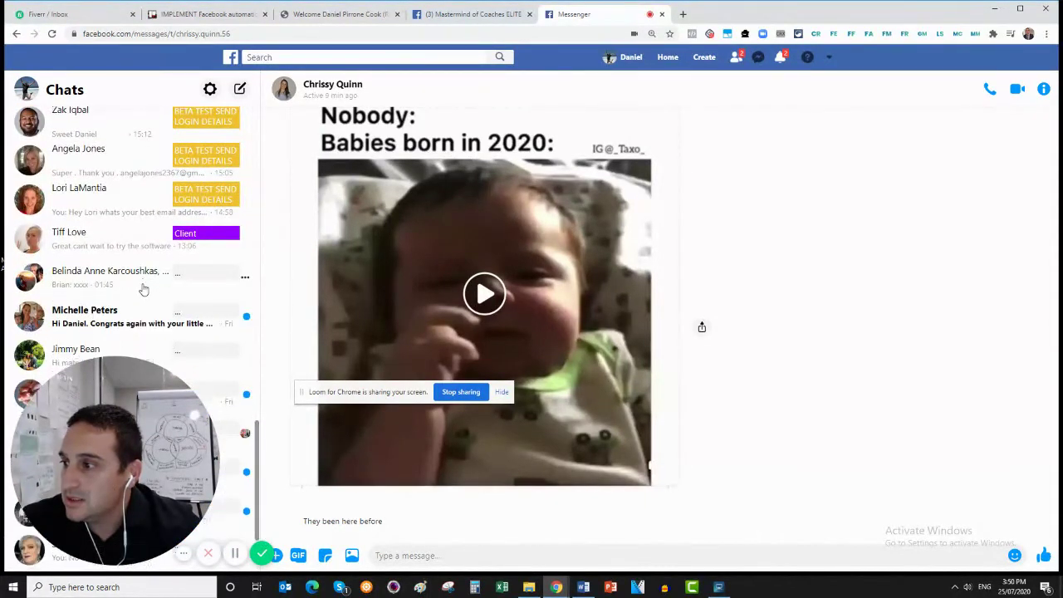
scroll(143, 289, down, 1)
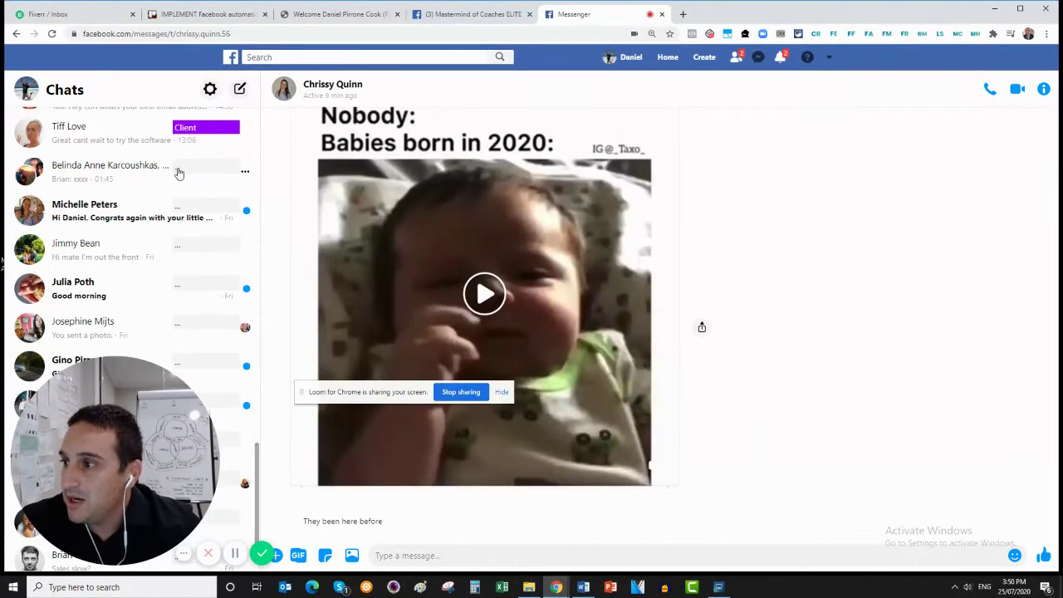
scroll(176, 179, down, 1)
scroll(176, 179, up, 2)
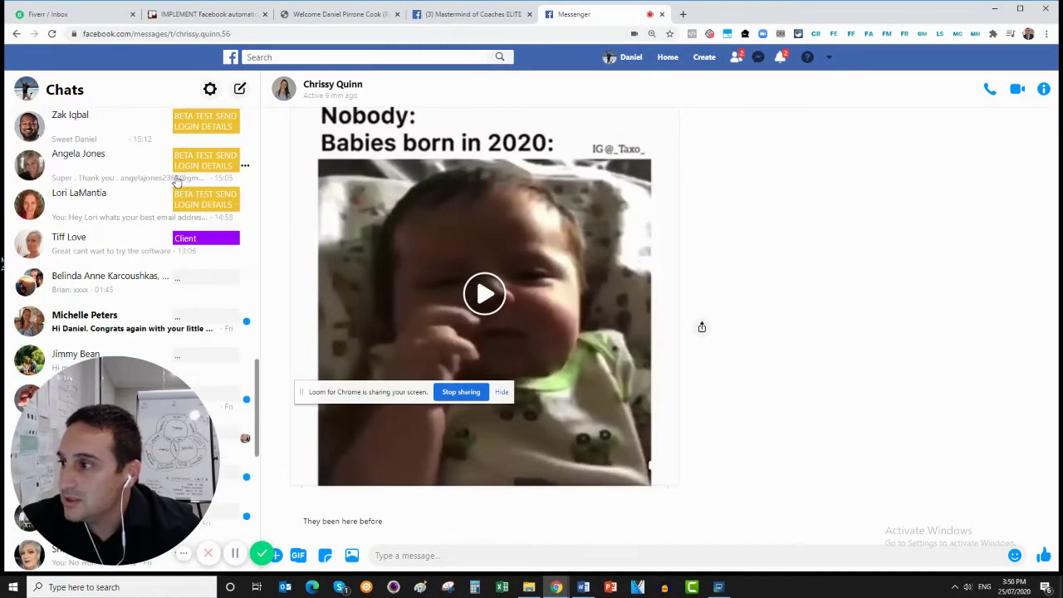
scroll(176, 181, down, 2)
scroll(176, 181, down, 1)
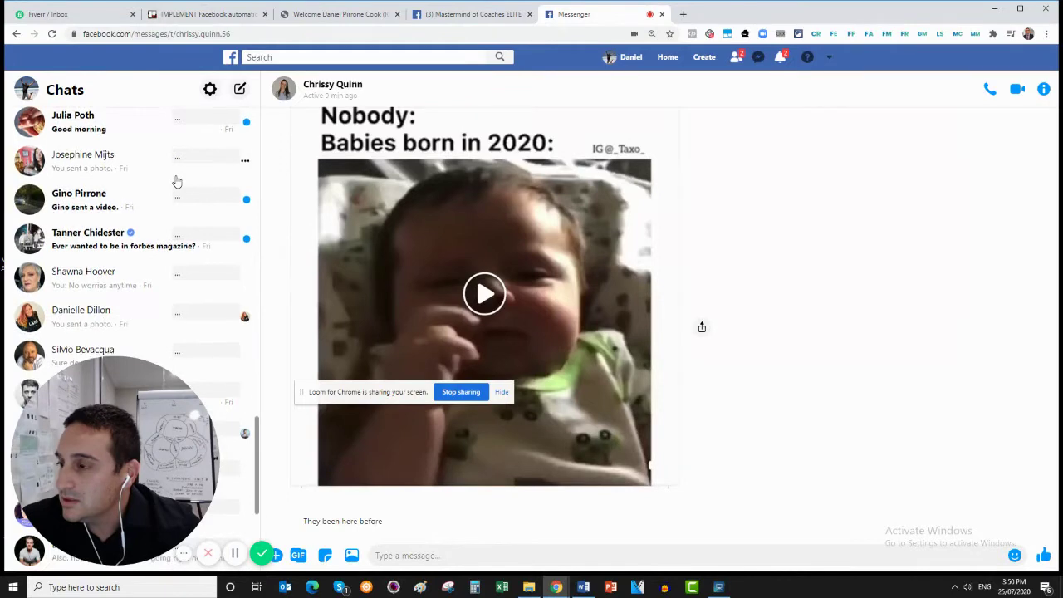
scroll(176, 181, down, 2)
scroll(176, 181, up, 2)
scroll(176, 181, up, 4)
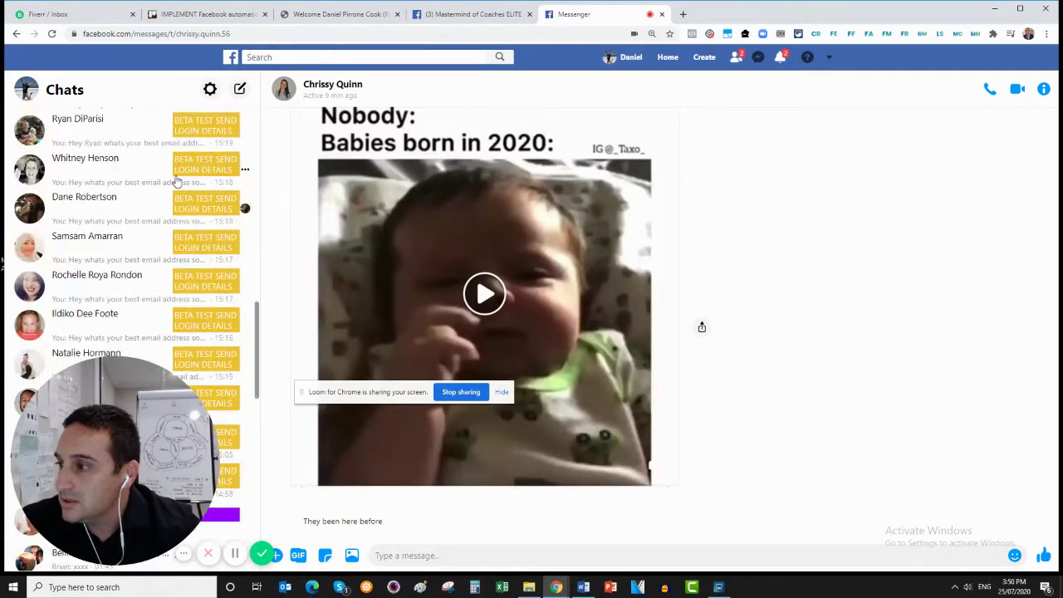
Find the untagged "My beautiful wifey" chat in the chat list and check which tags can be assigned to it.
scroll(177, 181, down, 2)
scroll(176, 181, down, 1)
scroll(176, 181, up, 4)
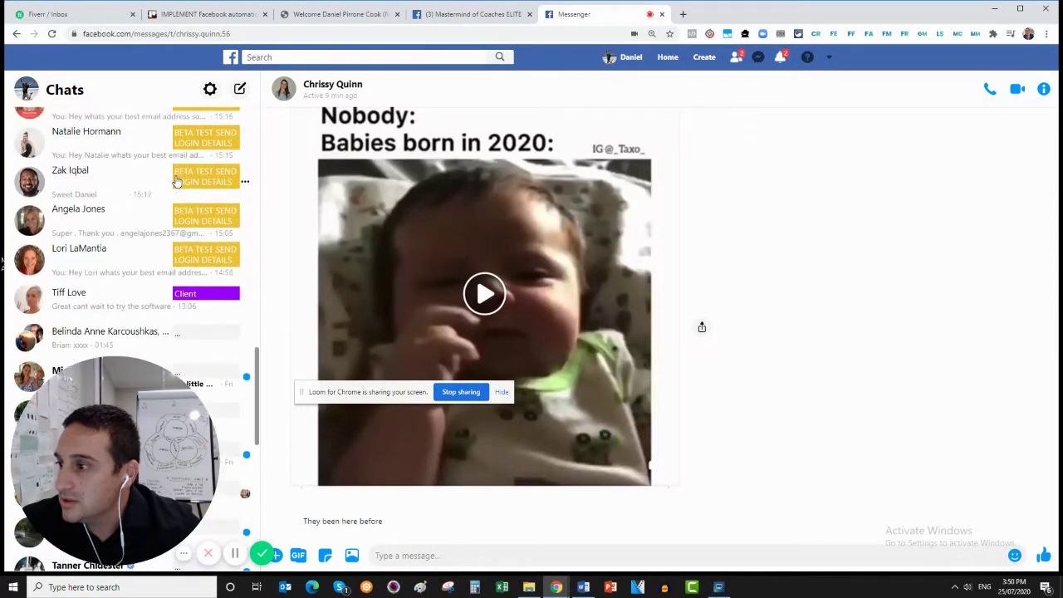
scroll(176, 181, up, 6)
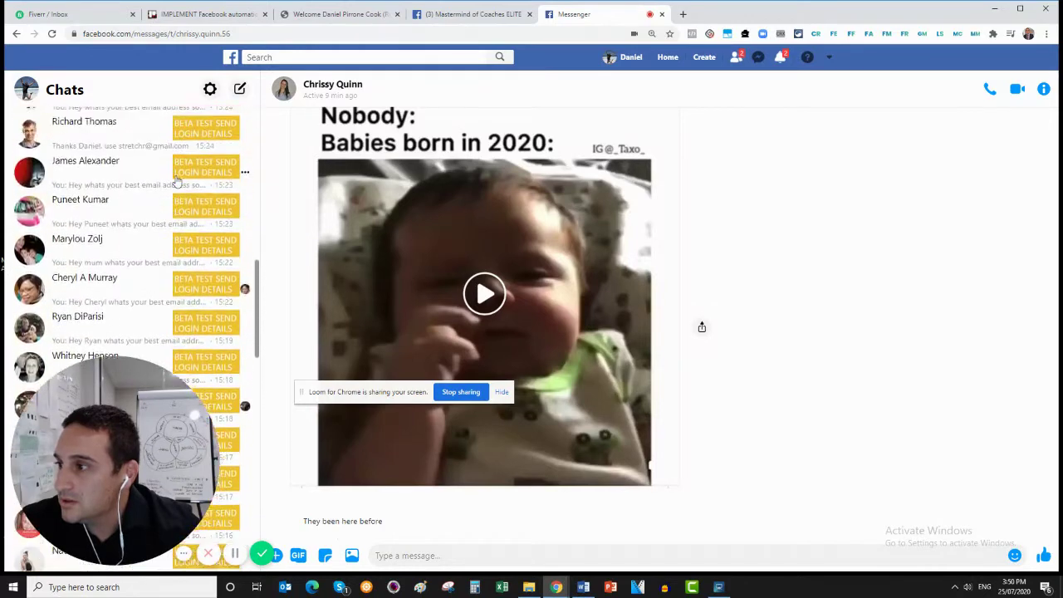
scroll(176, 182, up, 1)
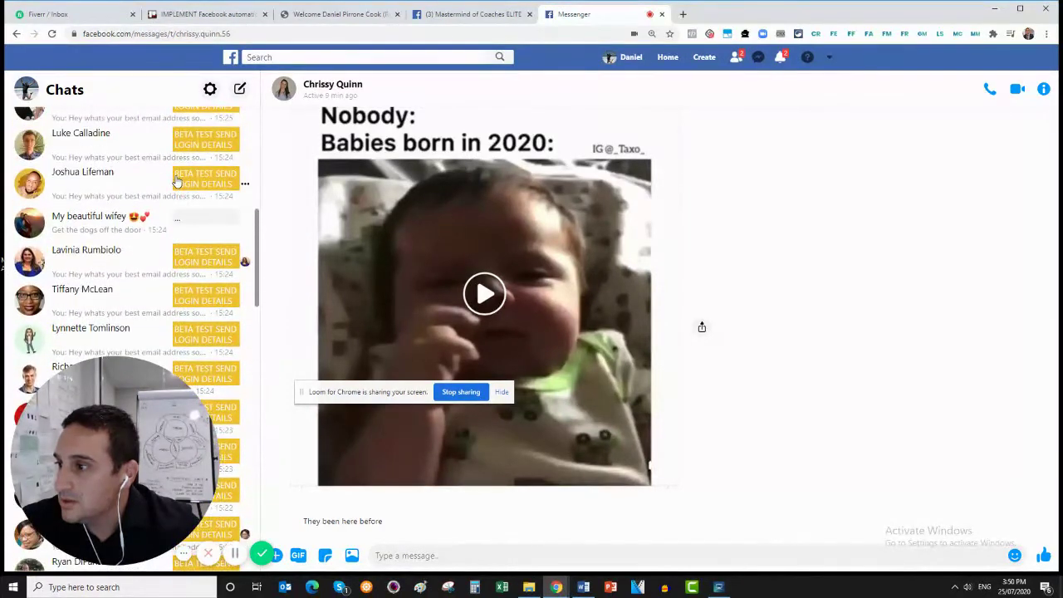
click(180, 217)
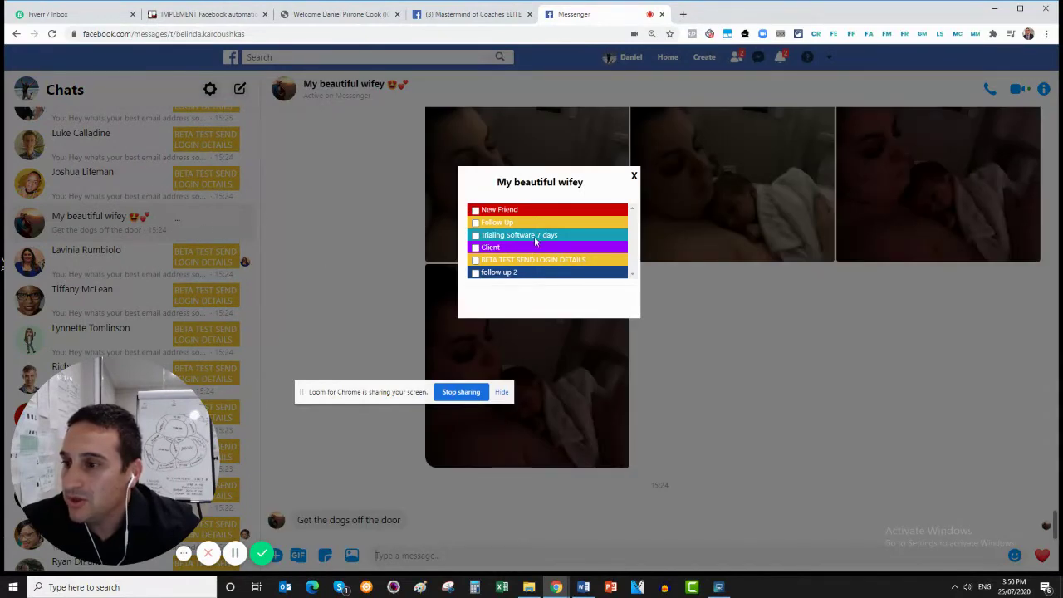
click(634, 175)
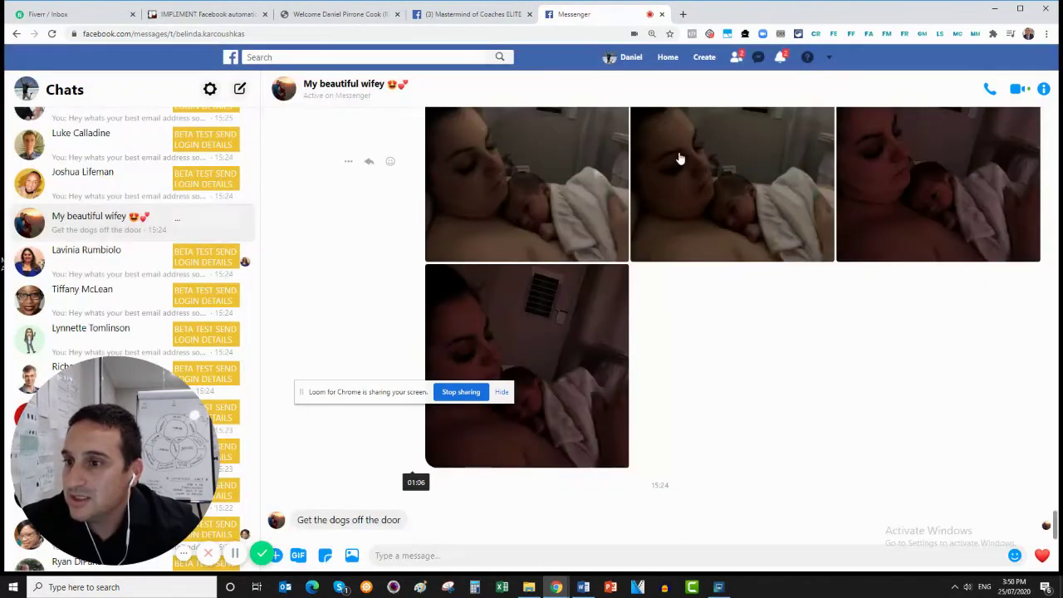
Create a new contact tag named VIP in Messenger Matic.
click(976, 34)
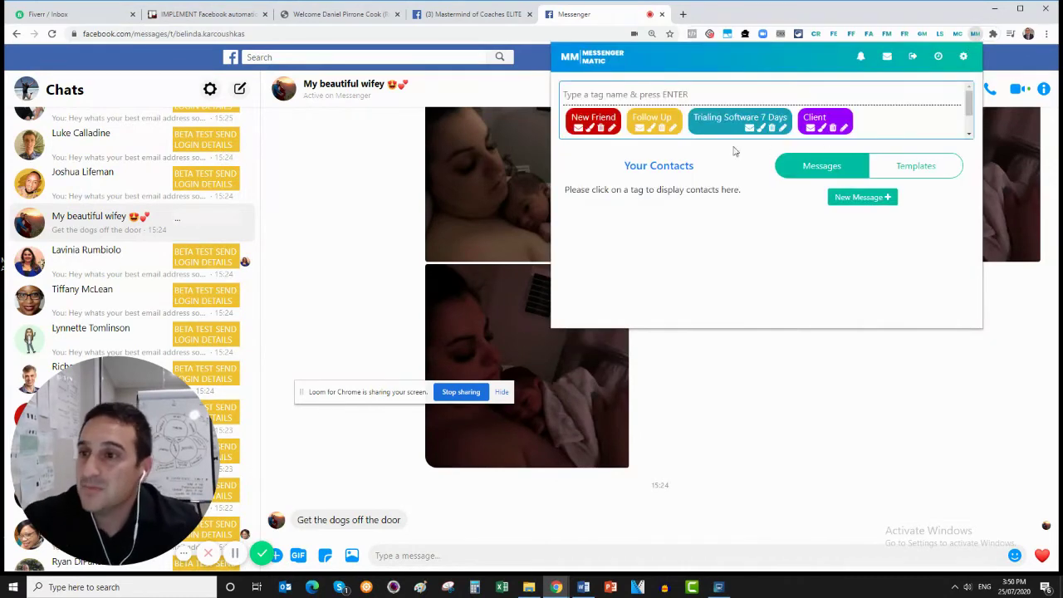
text(V)
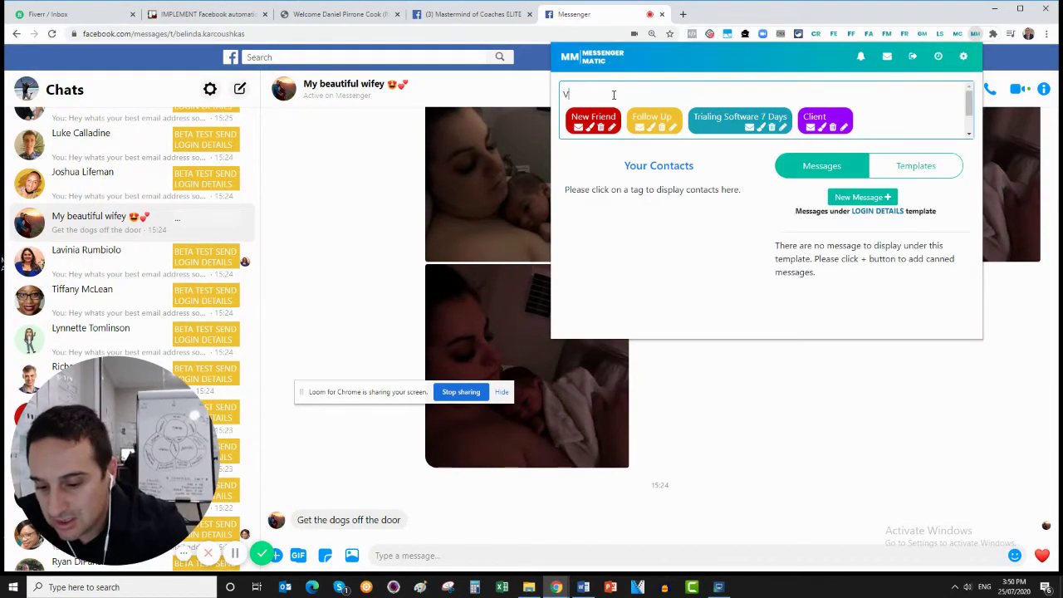
text(IP)
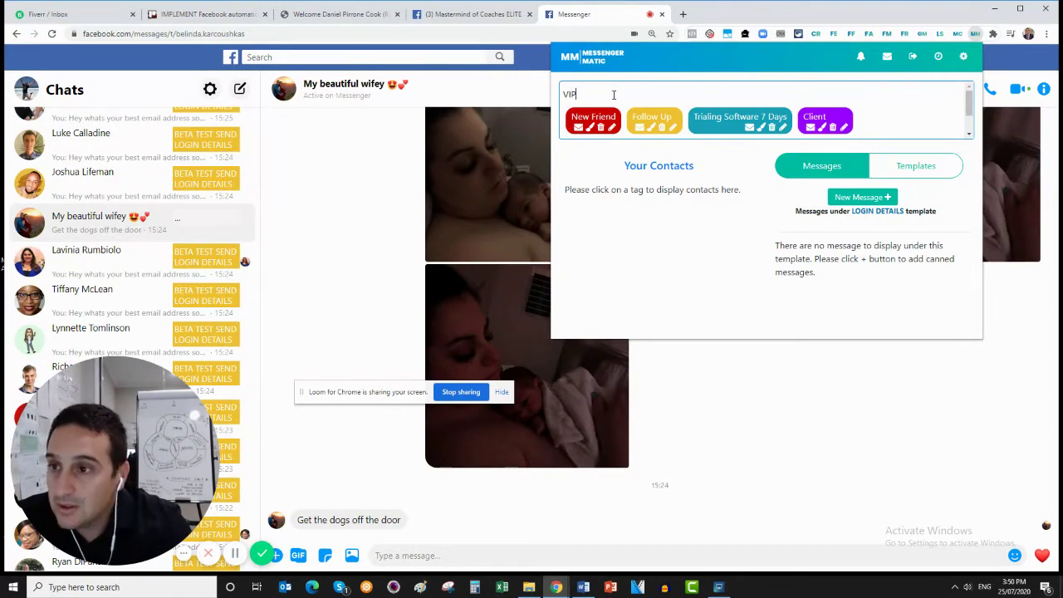
key(Return)
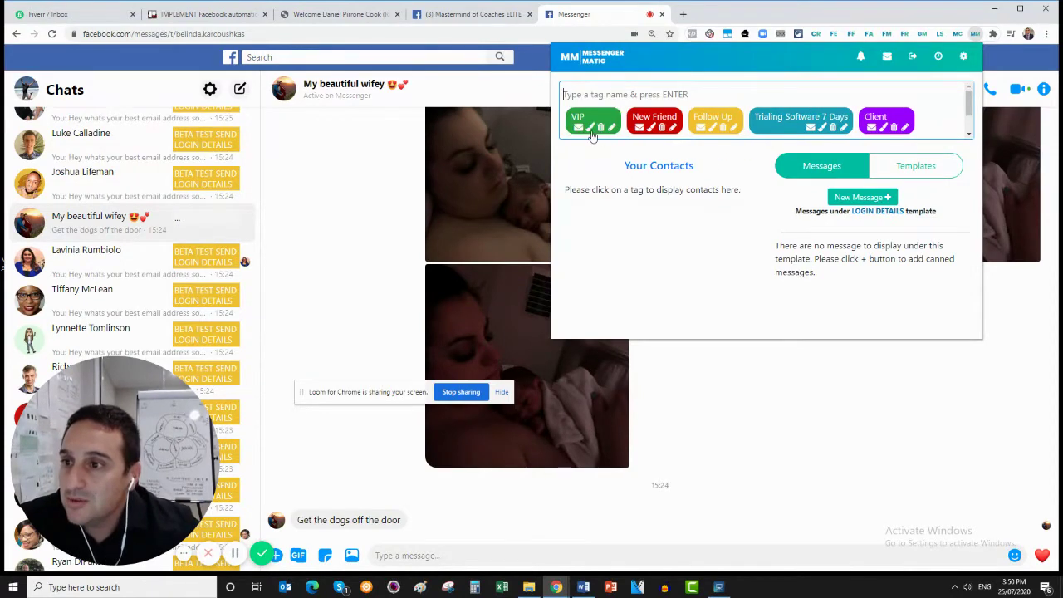
Assign the VIP tag to the "My beautiful wifey" chat and compare it with the neighbouring tagged chats.
click(176, 225)
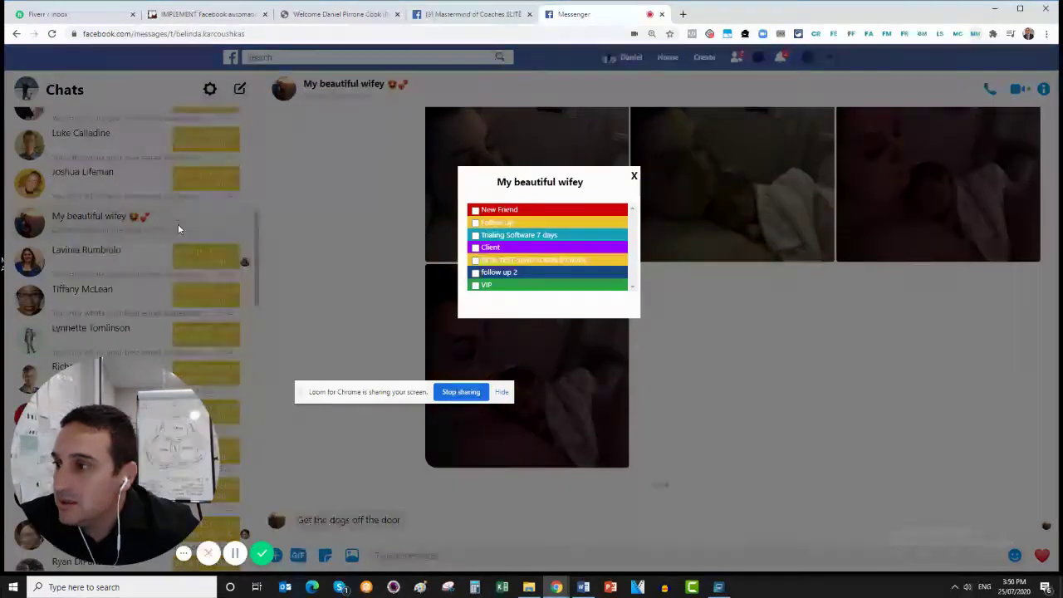
click(476, 285)
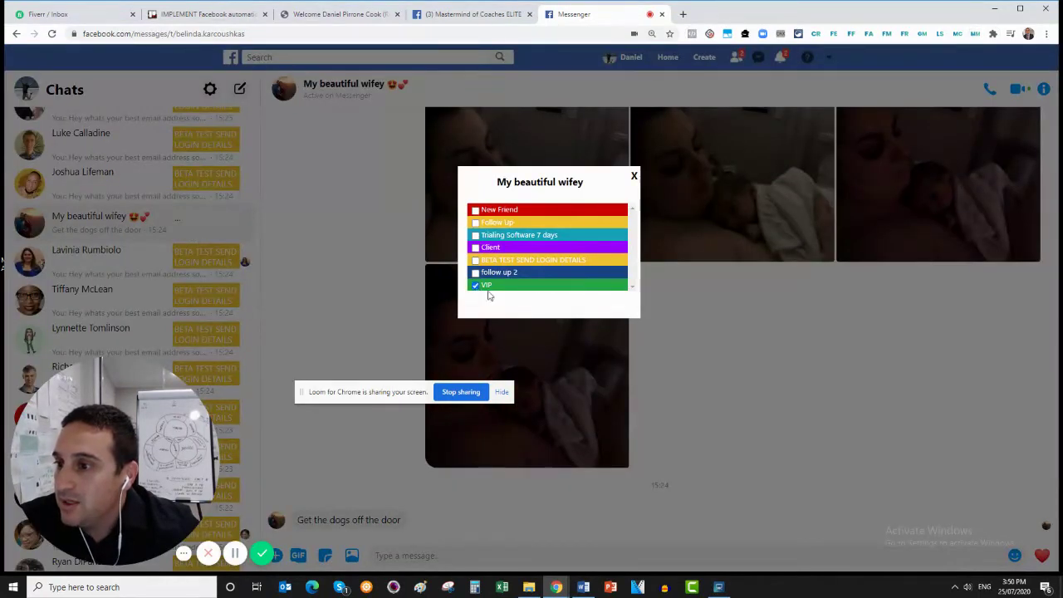
click(634, 176)
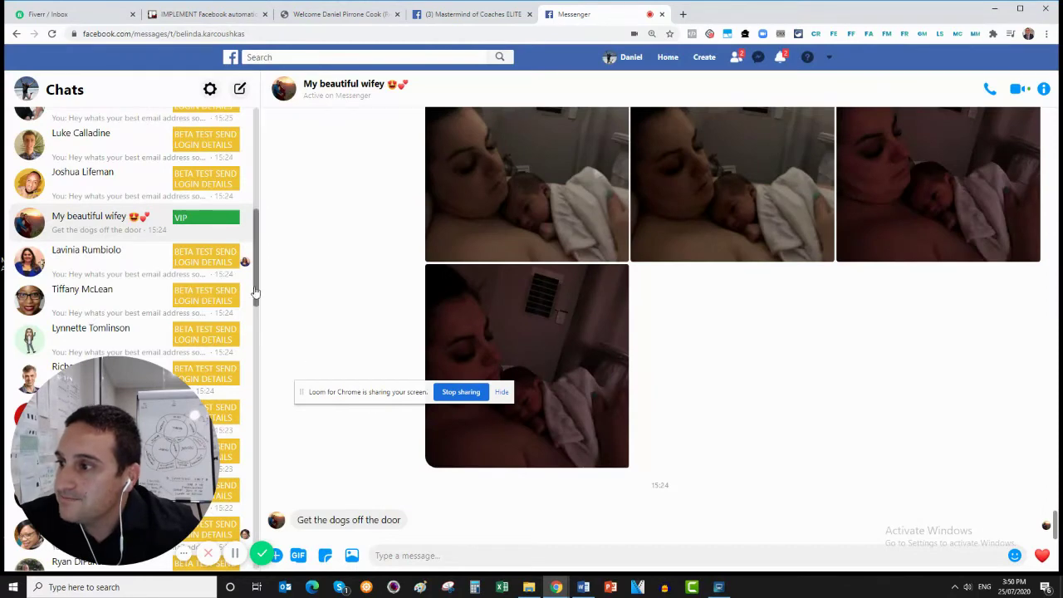
scroll(202, 220, down, 4)
scroll(202, 210, down, 3)
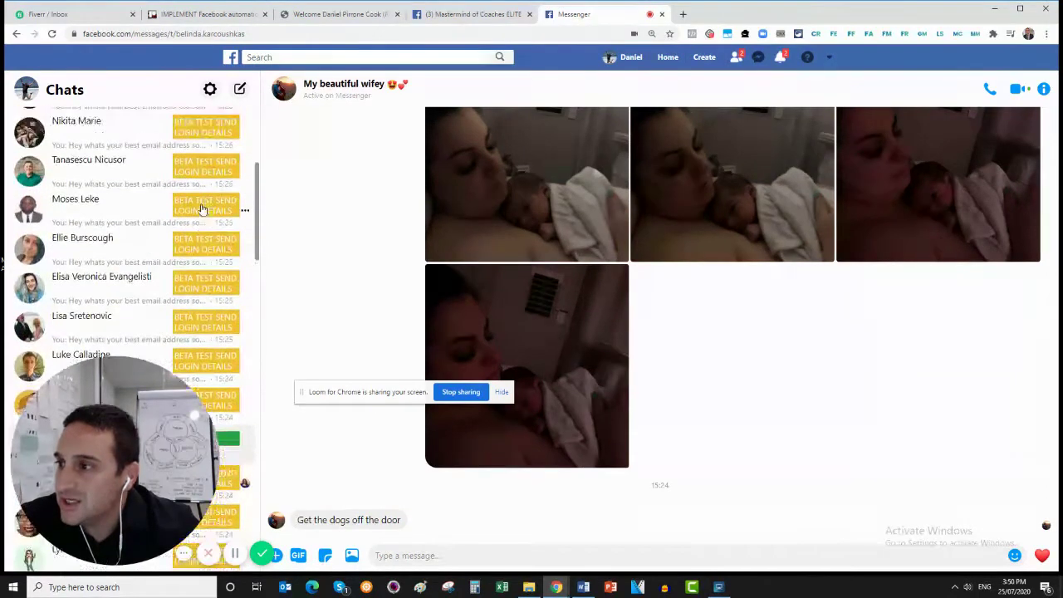
scroll(202, 209, up, 7)
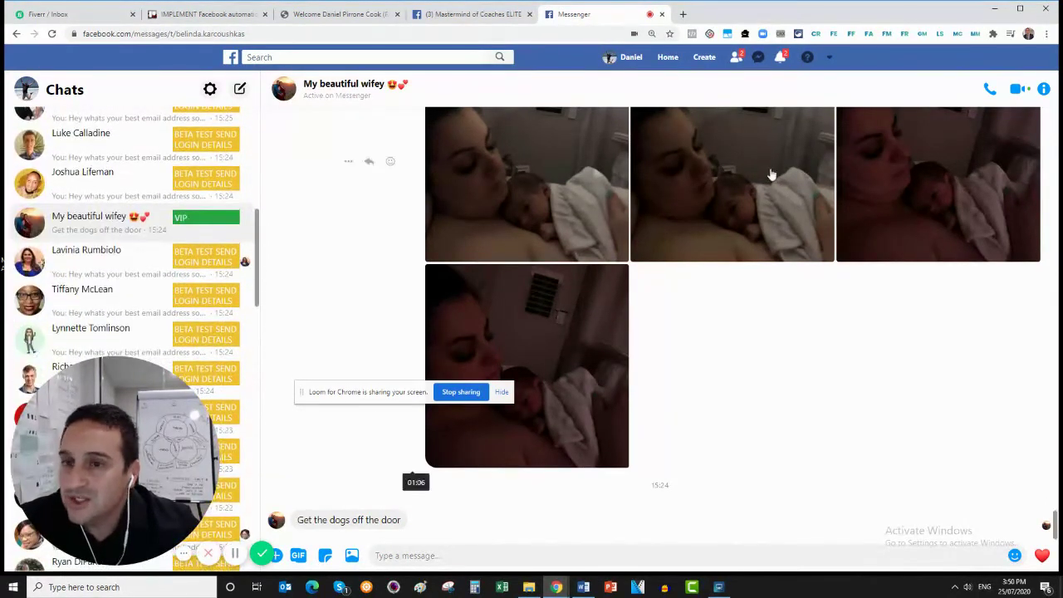
Look through the existing tags and the saved message templates in Messenger Matic.
click(975, 34)
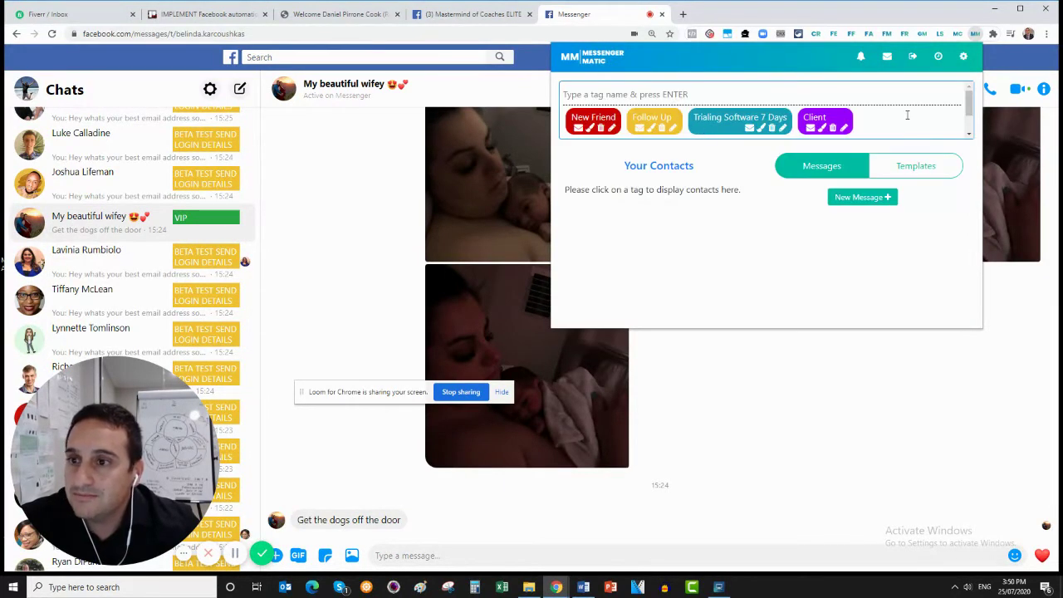
scroll(907, 114, down, 1)
scroll(910, 123, up, 1)
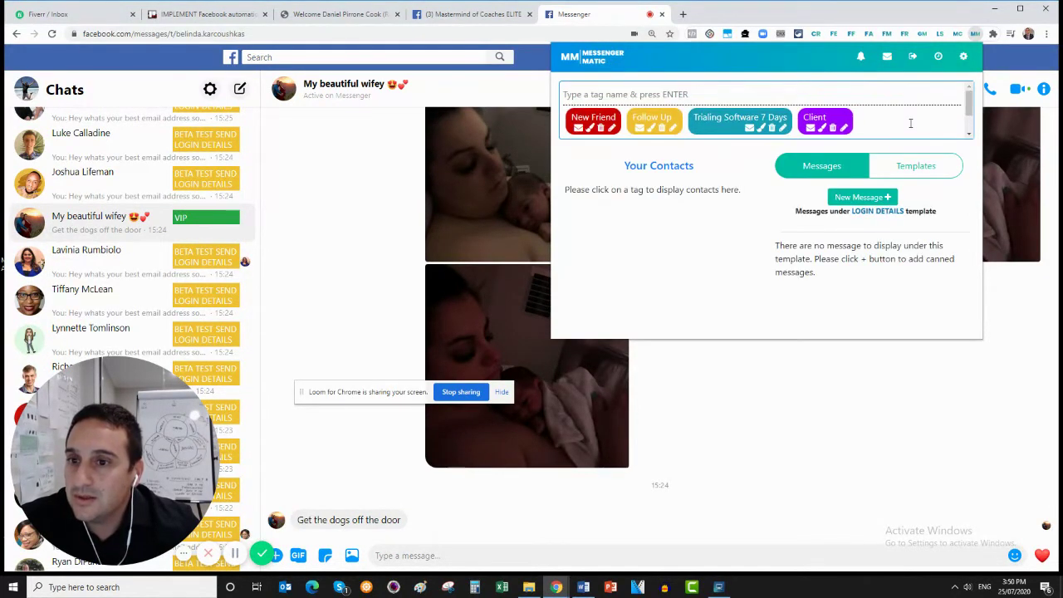
click(913, 170)
scroll(886, 241, down, 3)
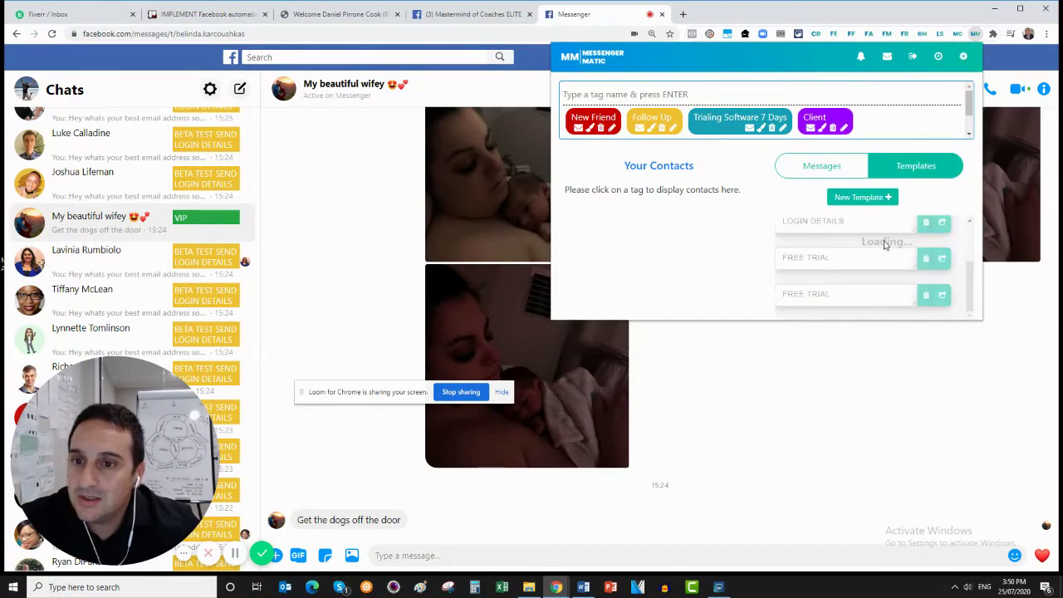
scroll(888, 280, up, 3)
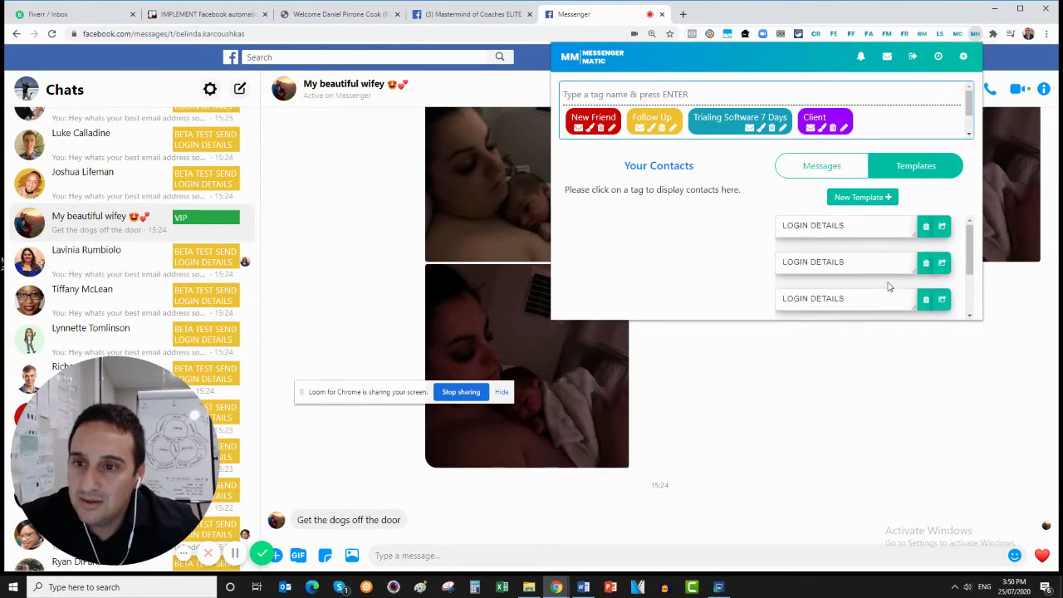
Add a new canned message reading "Hi how are you" under the LOGIN DETAILS template.
click(835, 171)
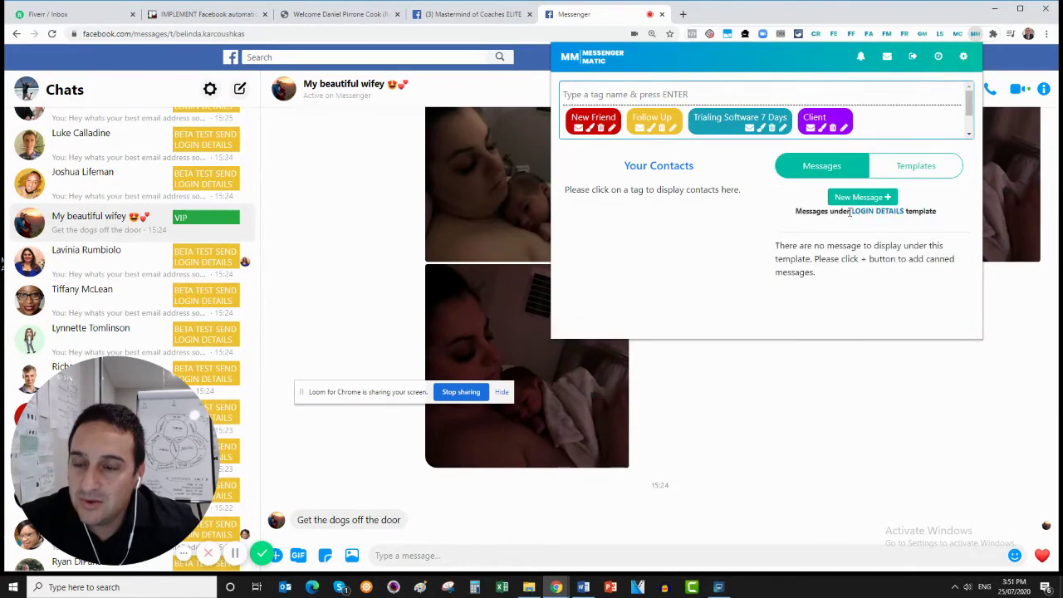
click(859, 197)
click(836, 235)
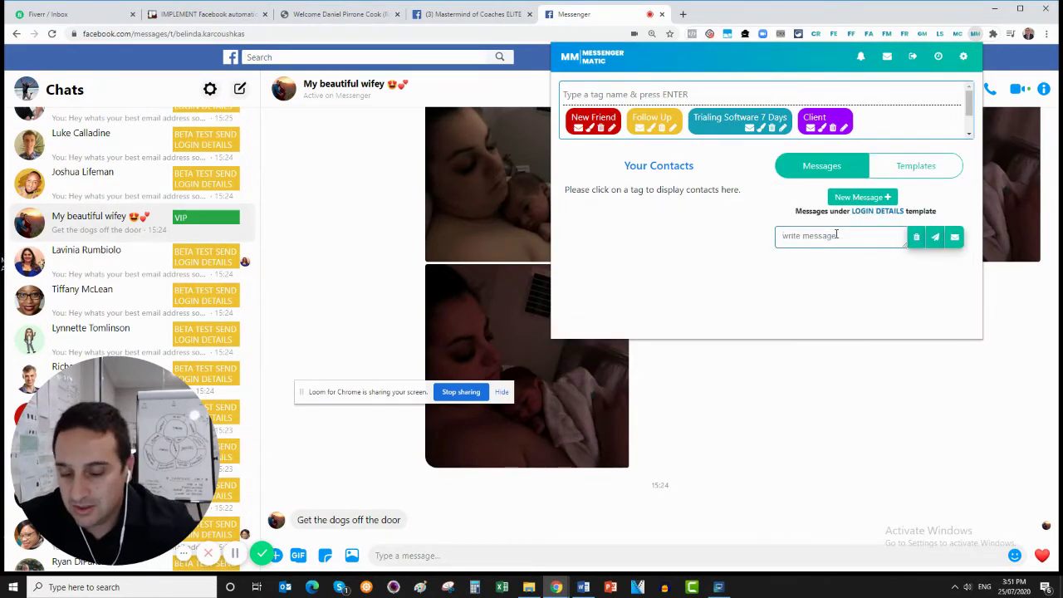
text(Hi )
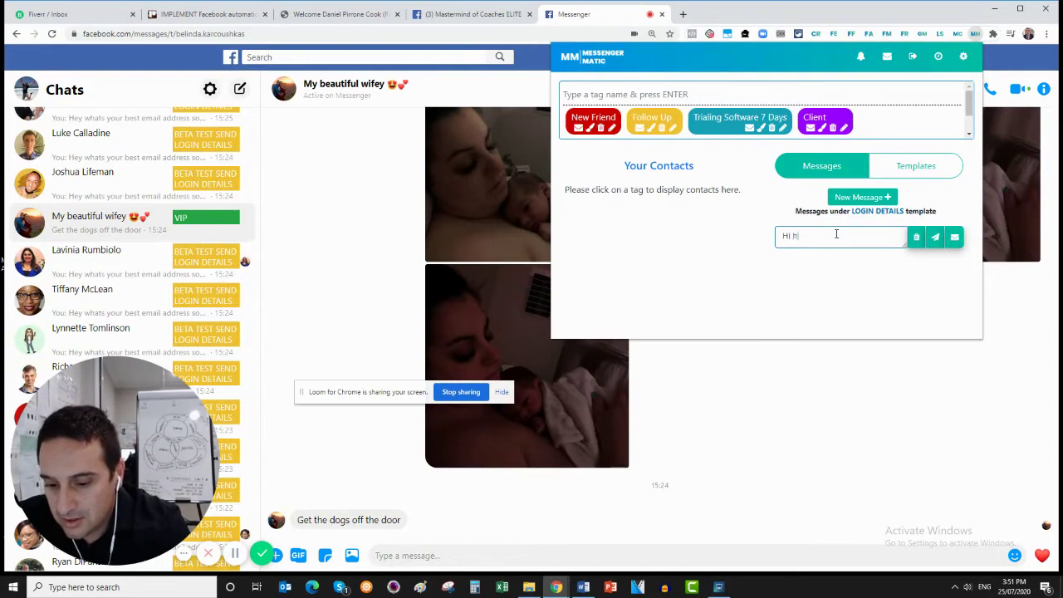
text(how are yo)
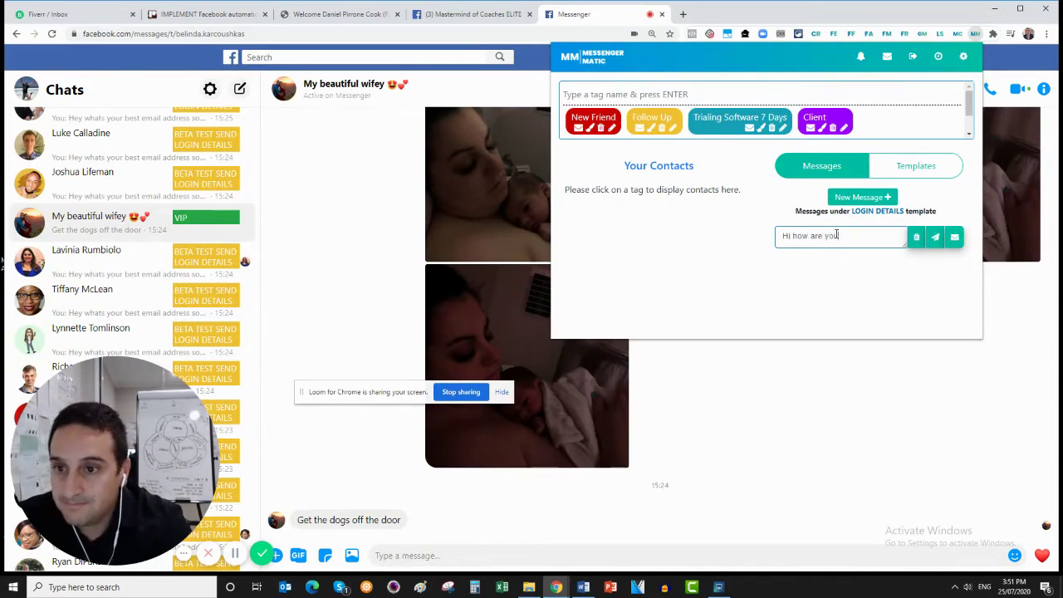
text(u)
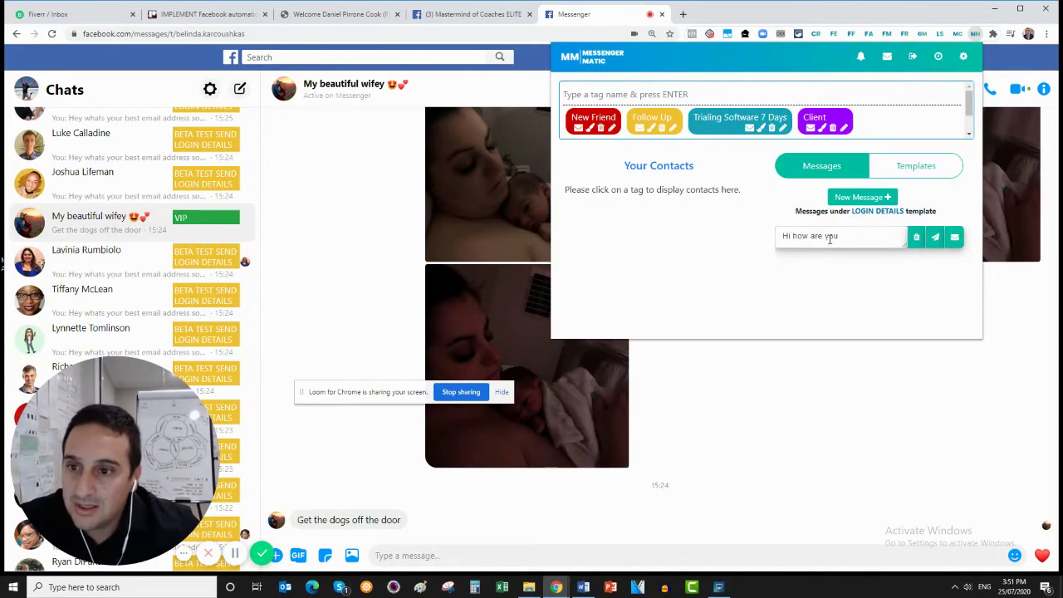
Add a second canned message reading "Hi thanks for adding me as a friend" under the LOGIN DETAILS template.
click(865, 198)
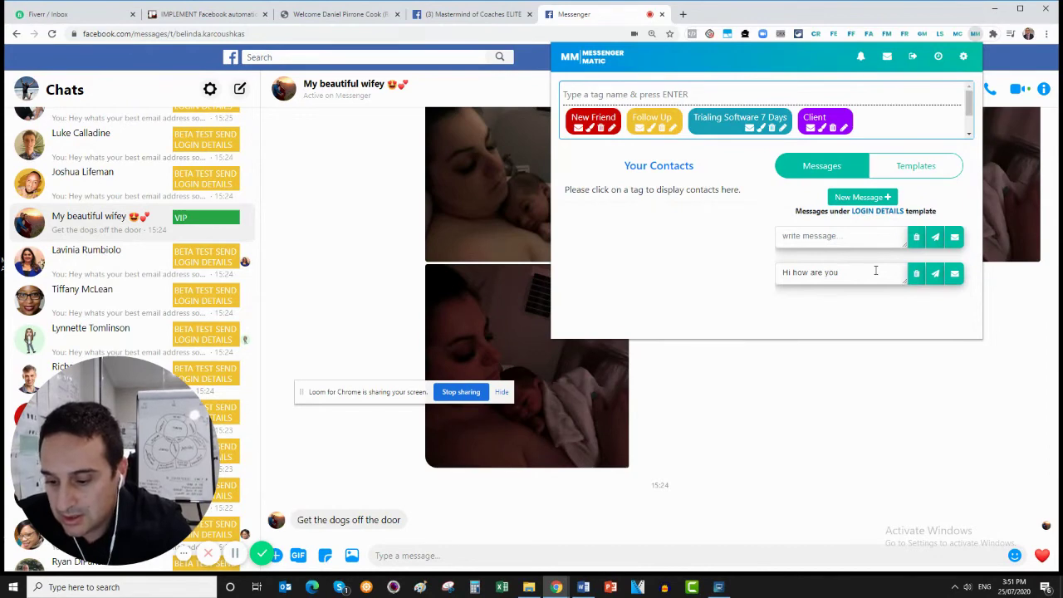
click(844, 236)
text(Hi )
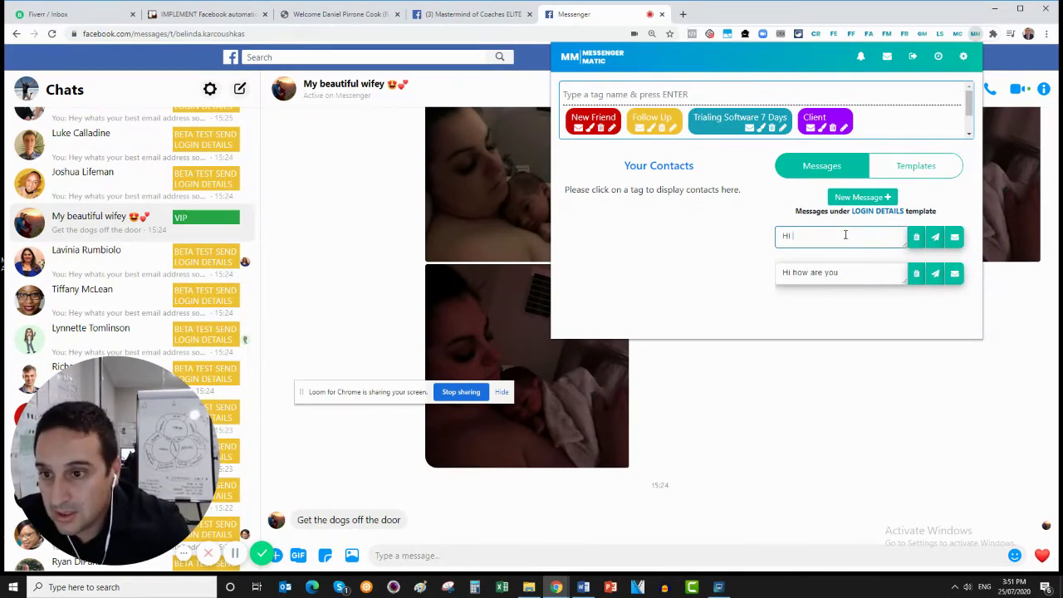
text(thanks for adding me as a fri)
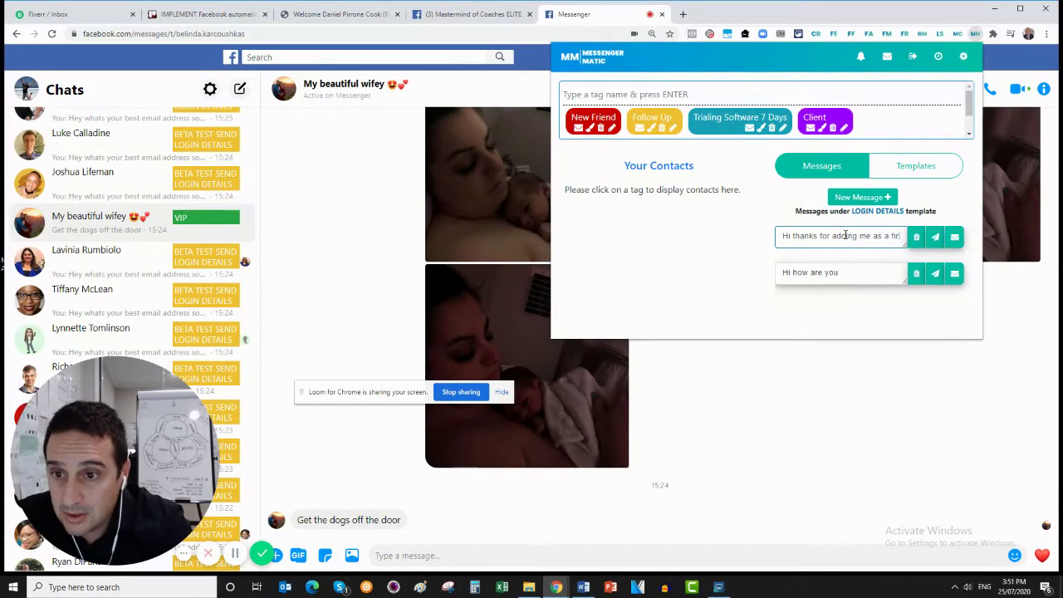
text(end)
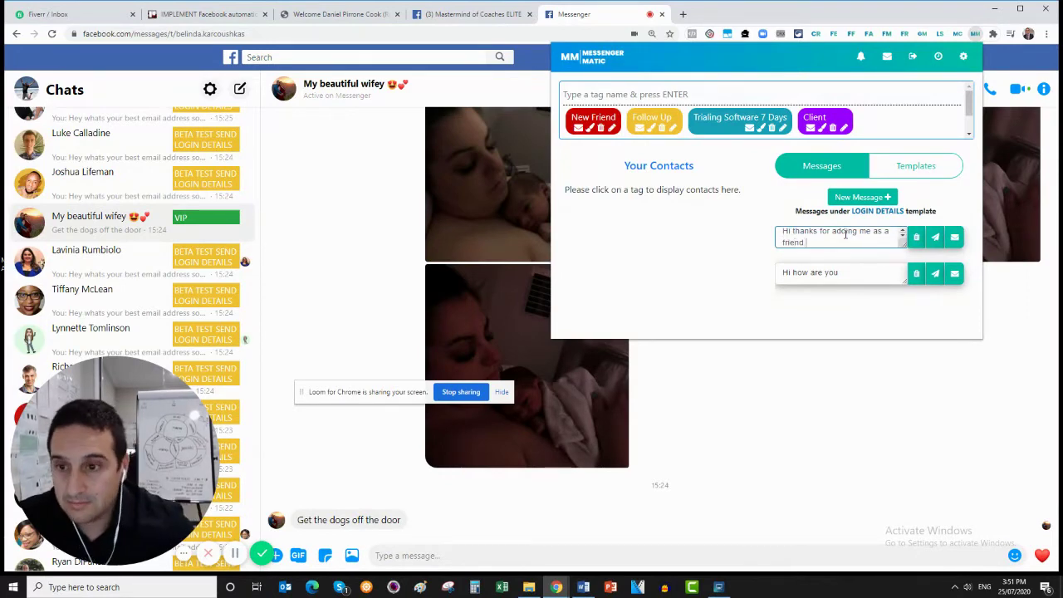
click(895, 310)
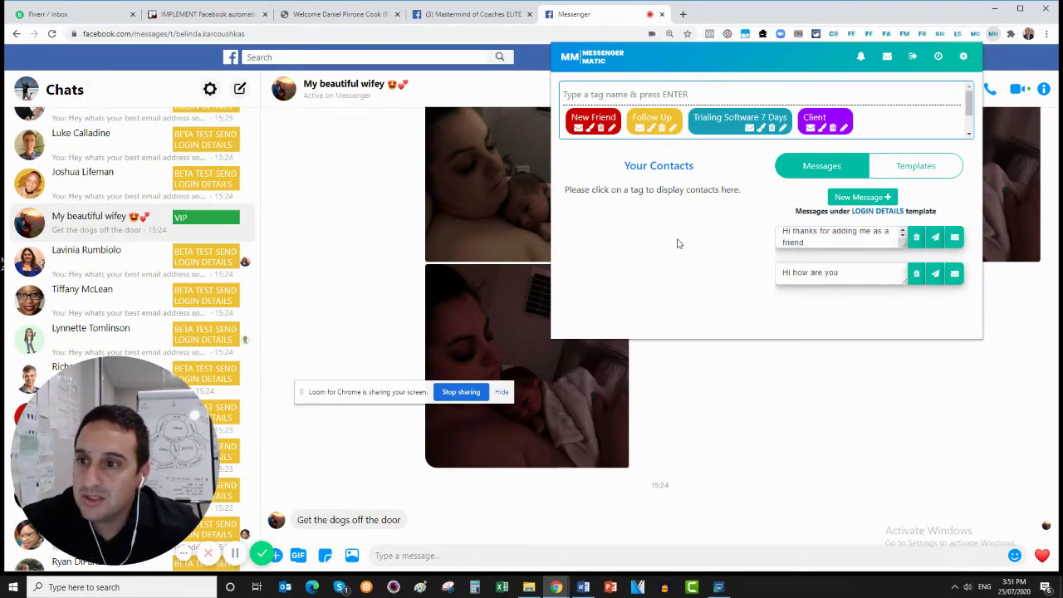
List the contacts tagged New Friend, then find a chat with that tag in the chat list and check its tag selection.
click(595, 119)
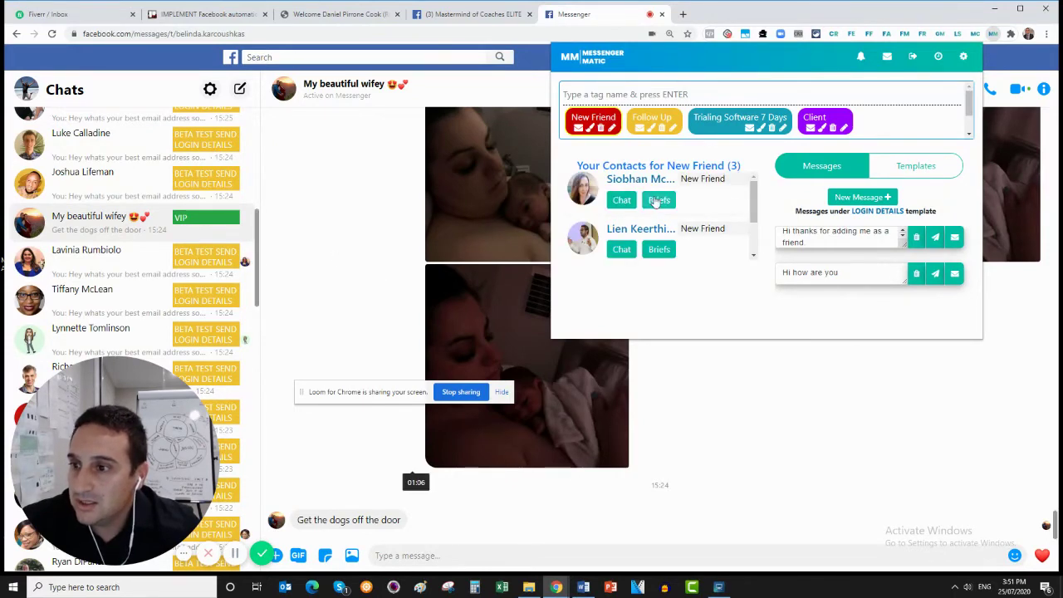
scroll(214, 249, down, 8)
scroll(214, 249, down, 6)
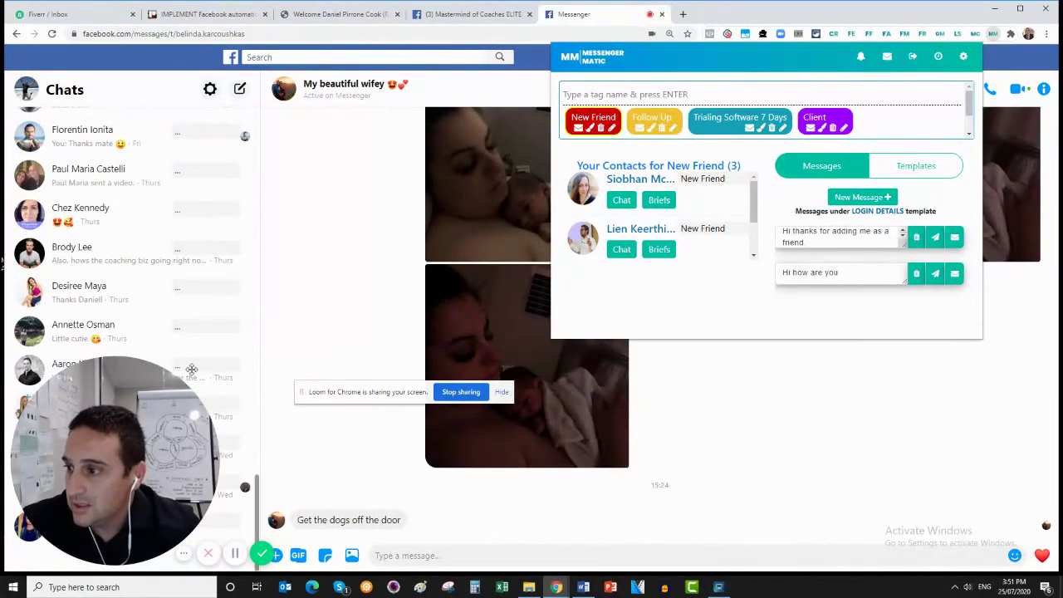
scroll(143, 235, down, 5)
scroll(171, 244, down, 6)
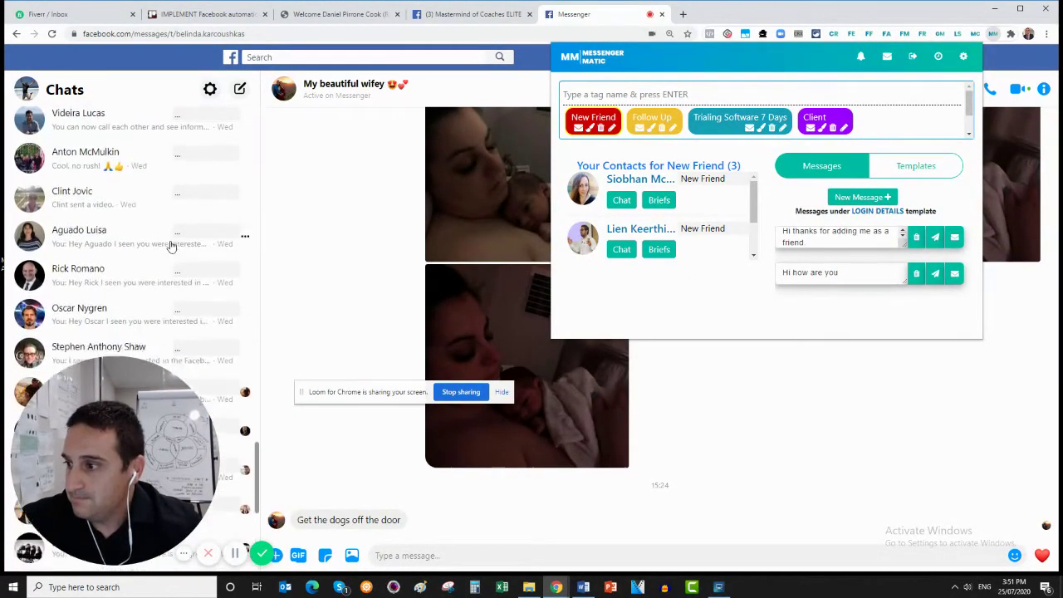
scroll(170, 246, down, 8)
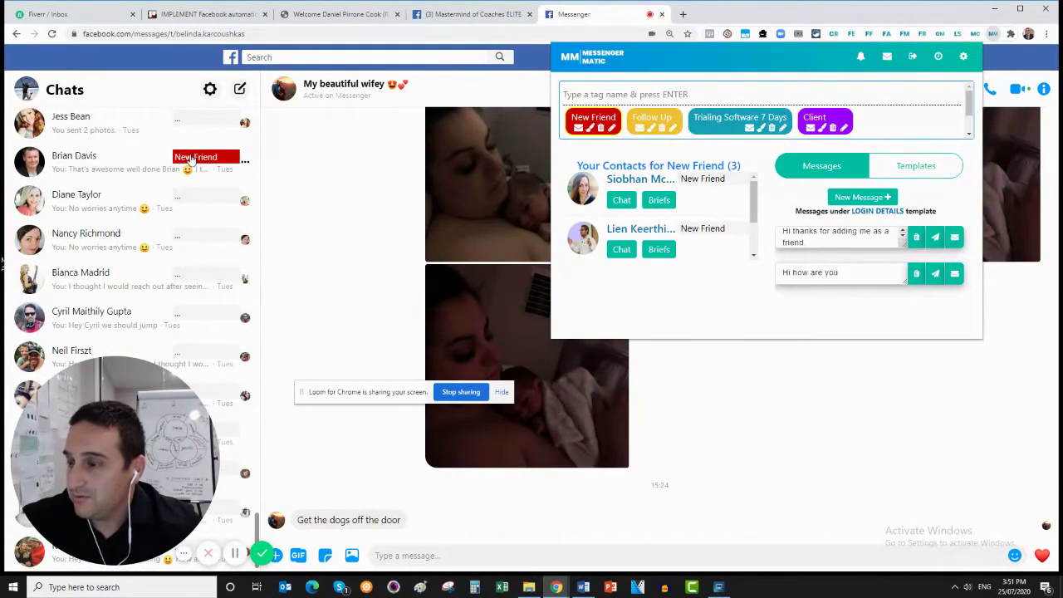
click(221, 164)
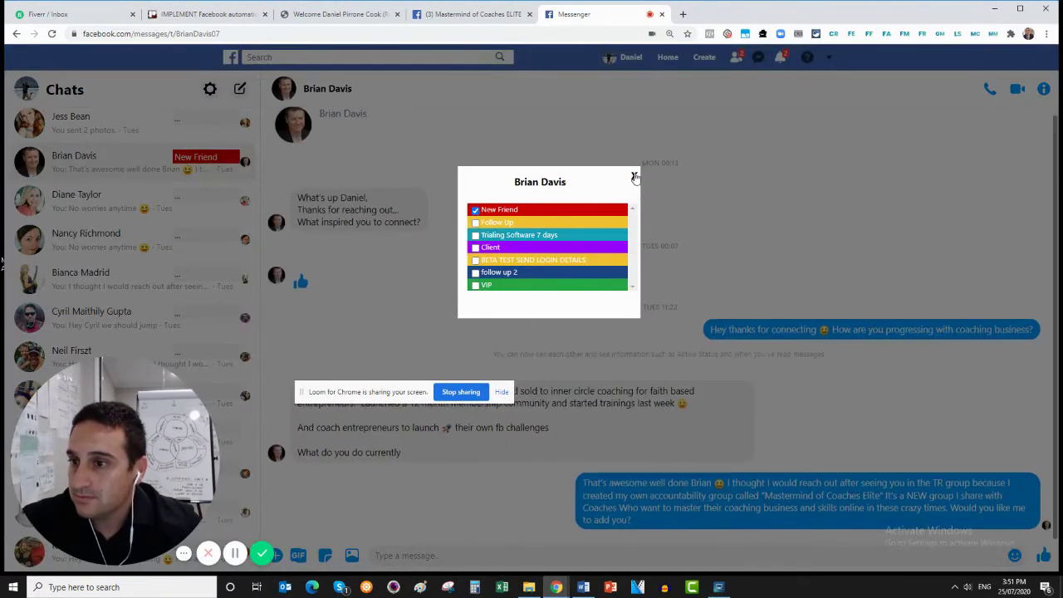
click(634, 177)
List the contacts tagged New Friend, open the last contact's chat and send the canned message "Hi how are you".
click(994, 35)
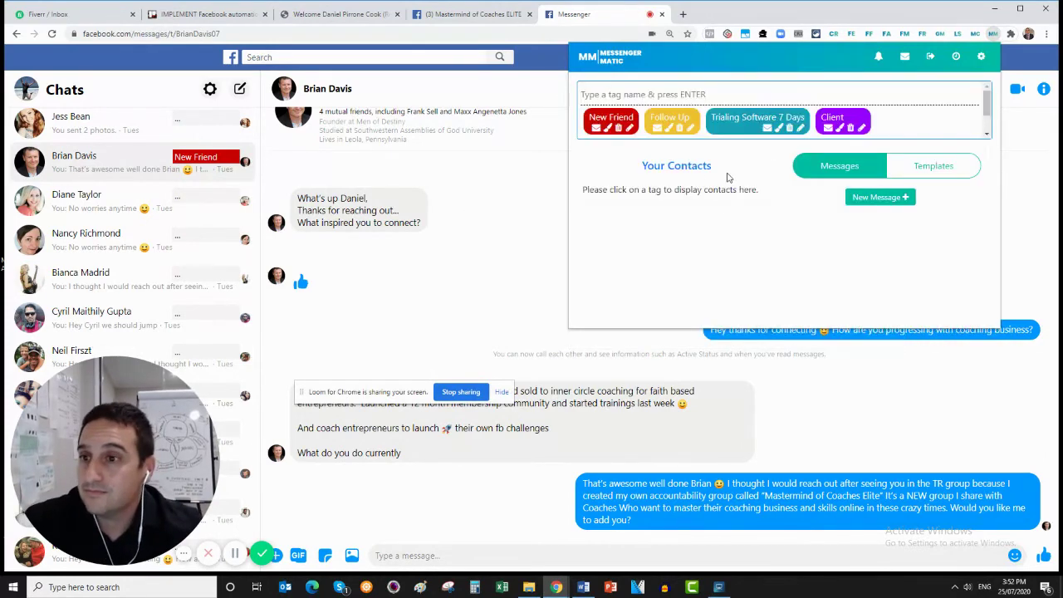
click(609, 119)
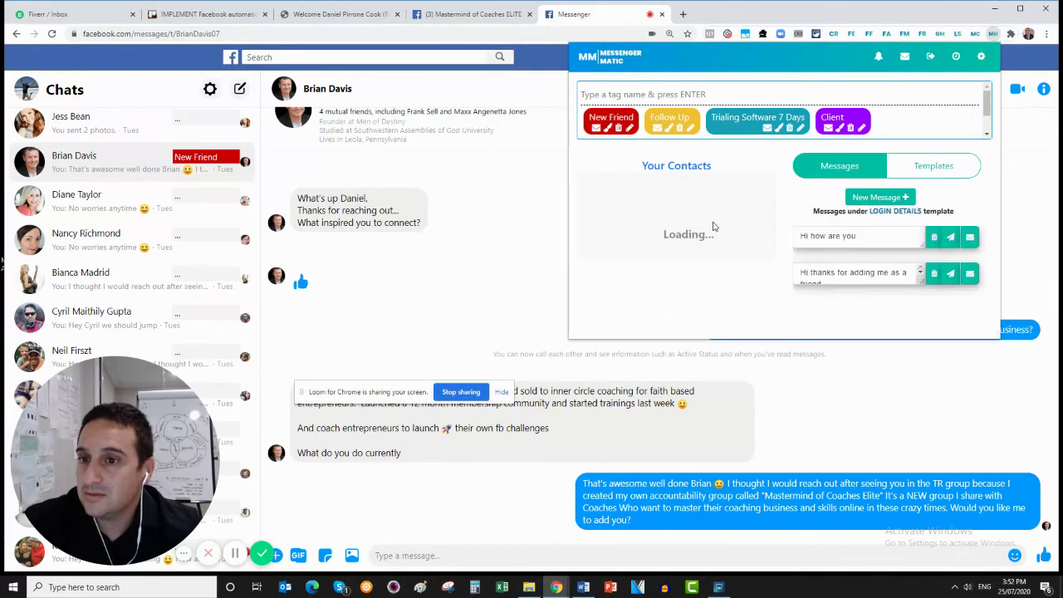
scroll(702, 231, down, 2)
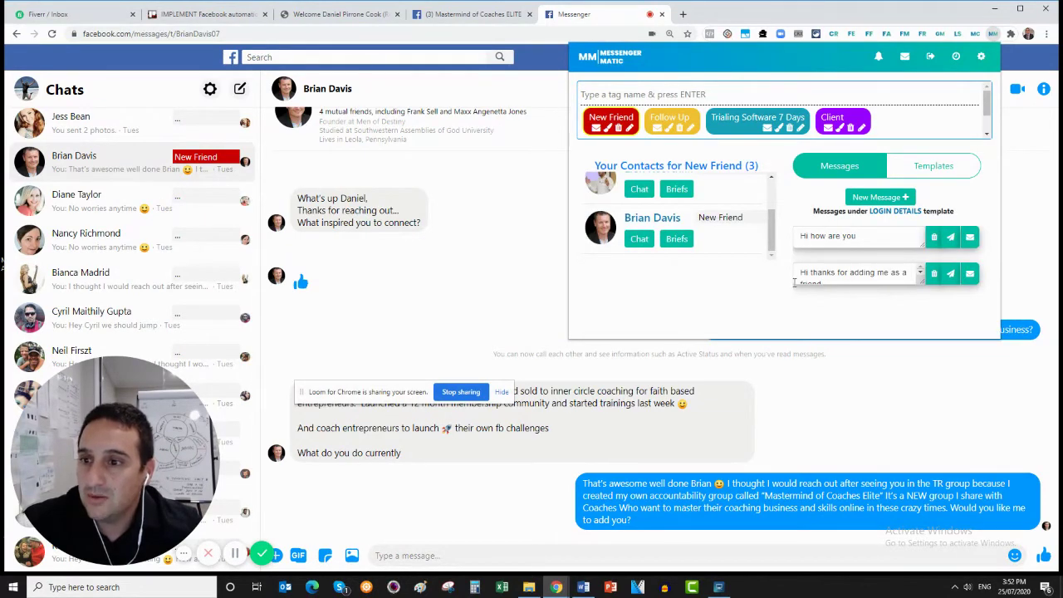
click(640, 239)
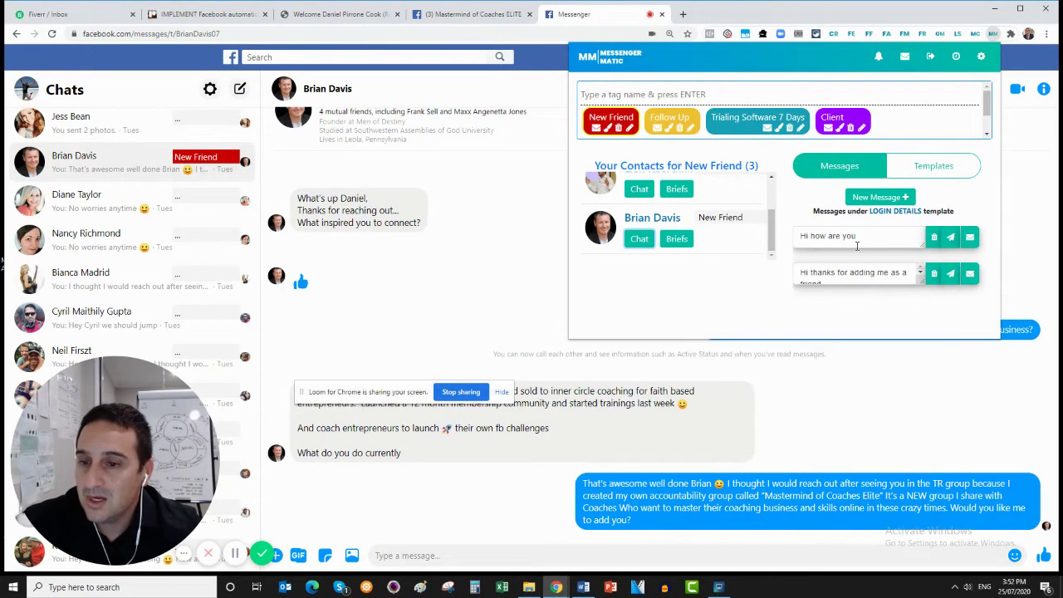
click(955, 246)
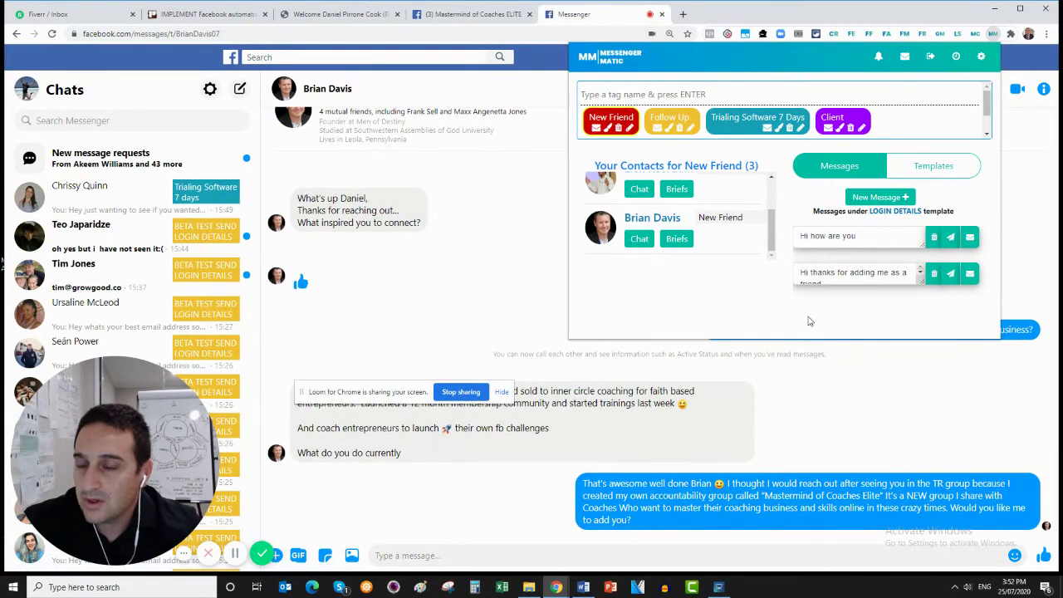
click(952, 240)
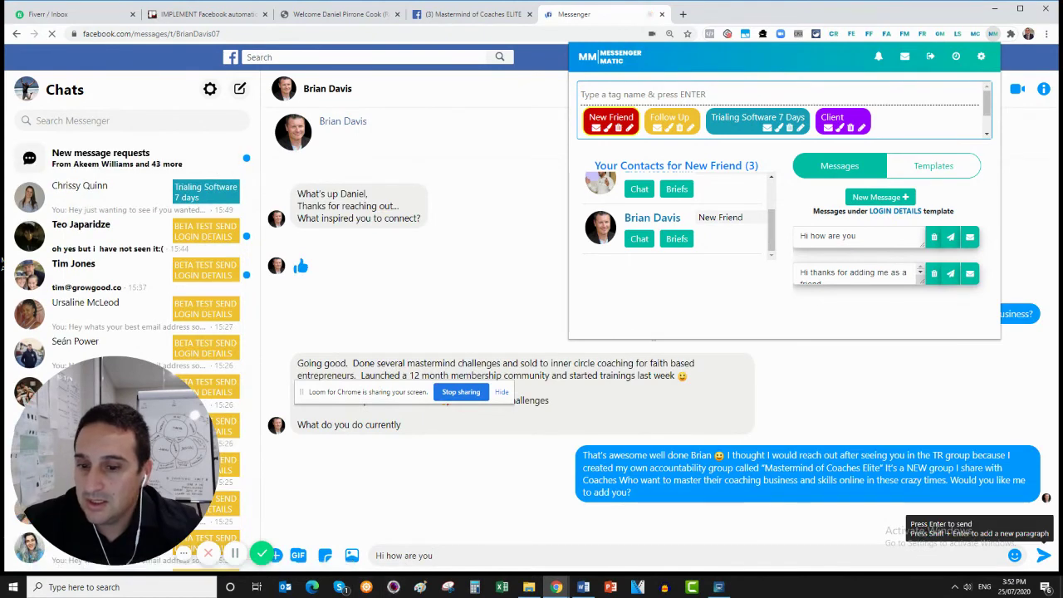
key(Return)
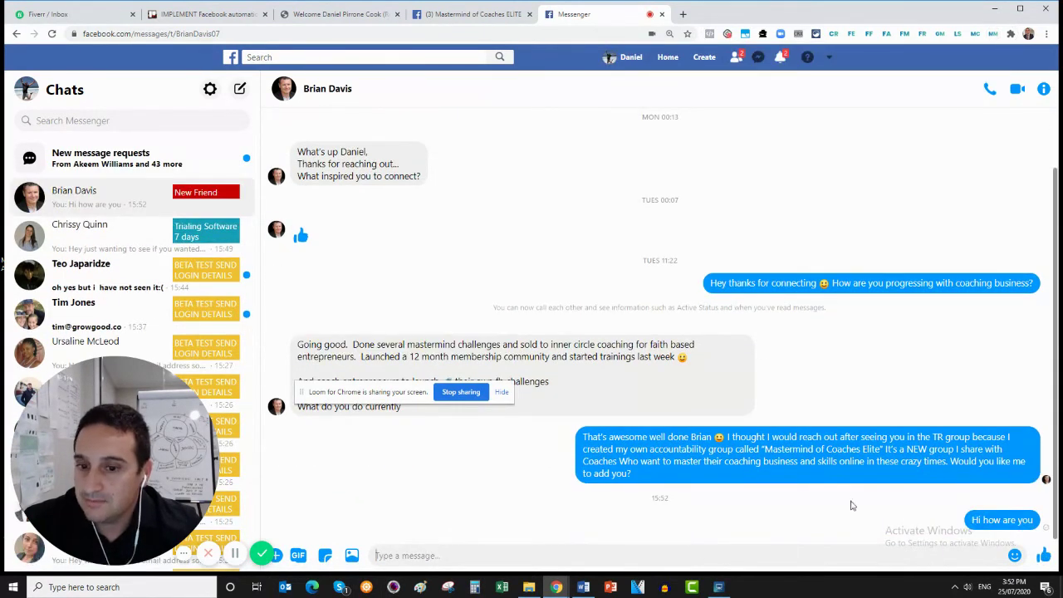
Replace the BETA TEST SEND LOGIN DETAILS tag with Client on the chat whose latest message is an e-mail address.
click(993, 35)
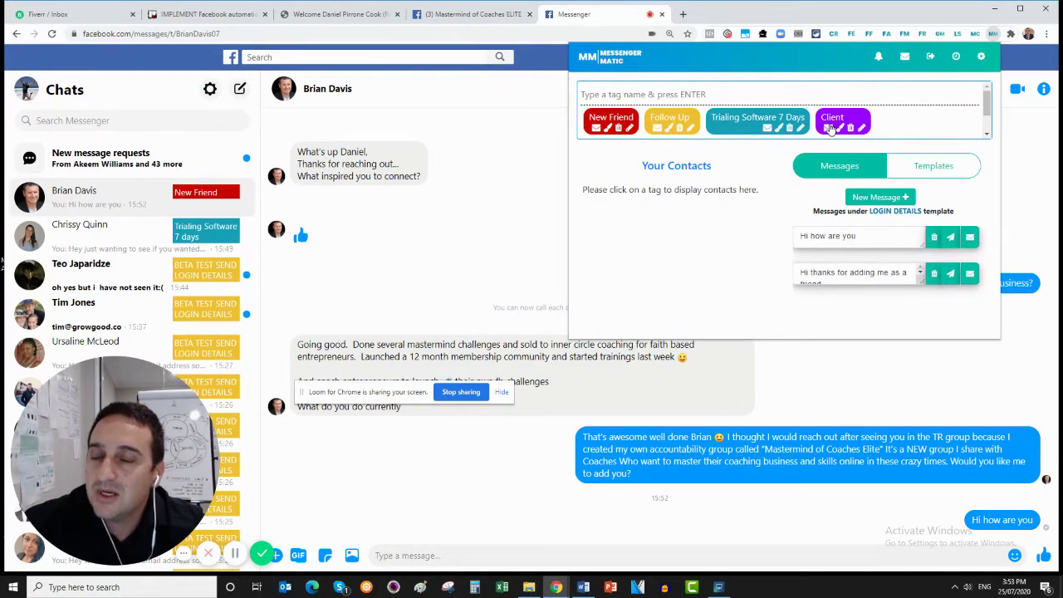
scroll(831, 129, down, 1)
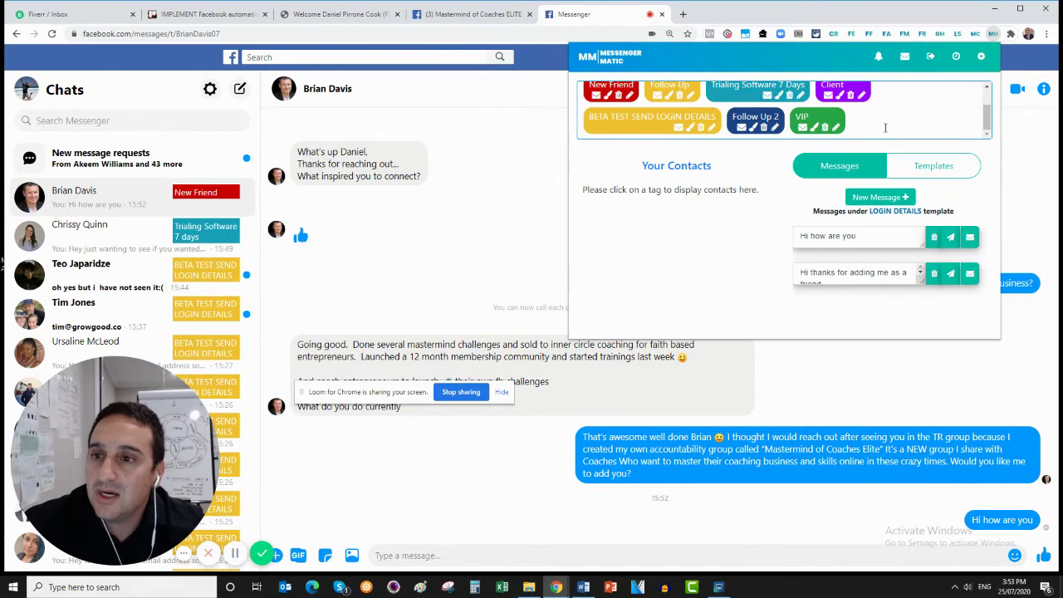
scroll(885, 128, up, 1)
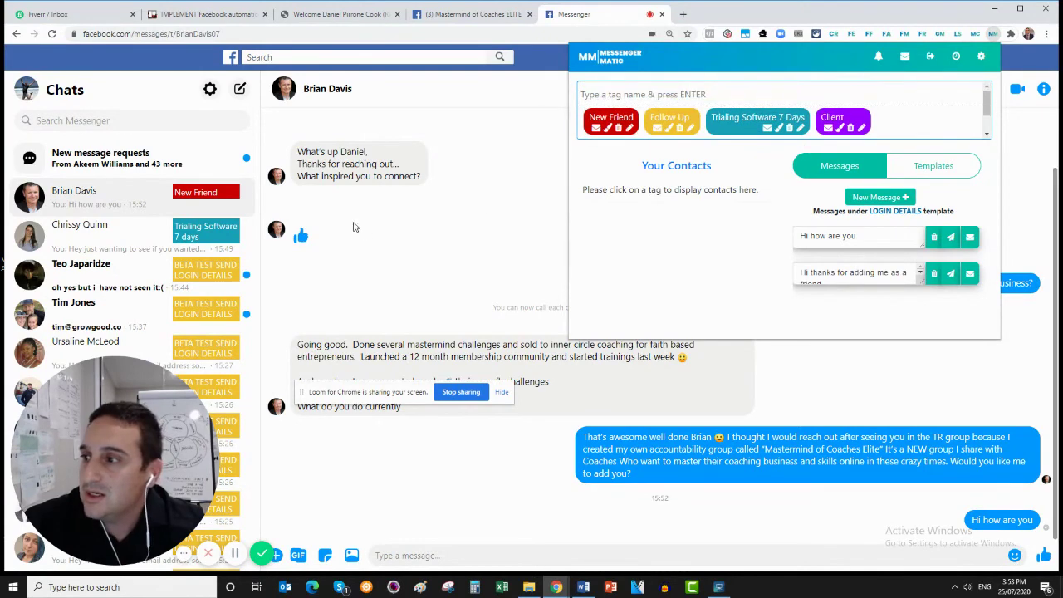
scroll(178, 267, down, 1)
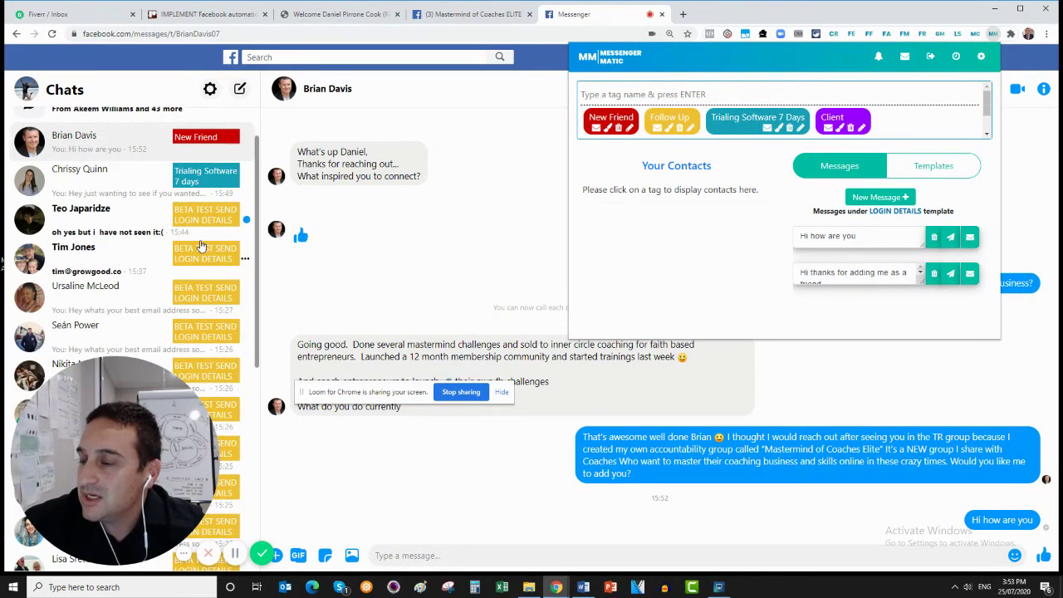
click(211, 251)
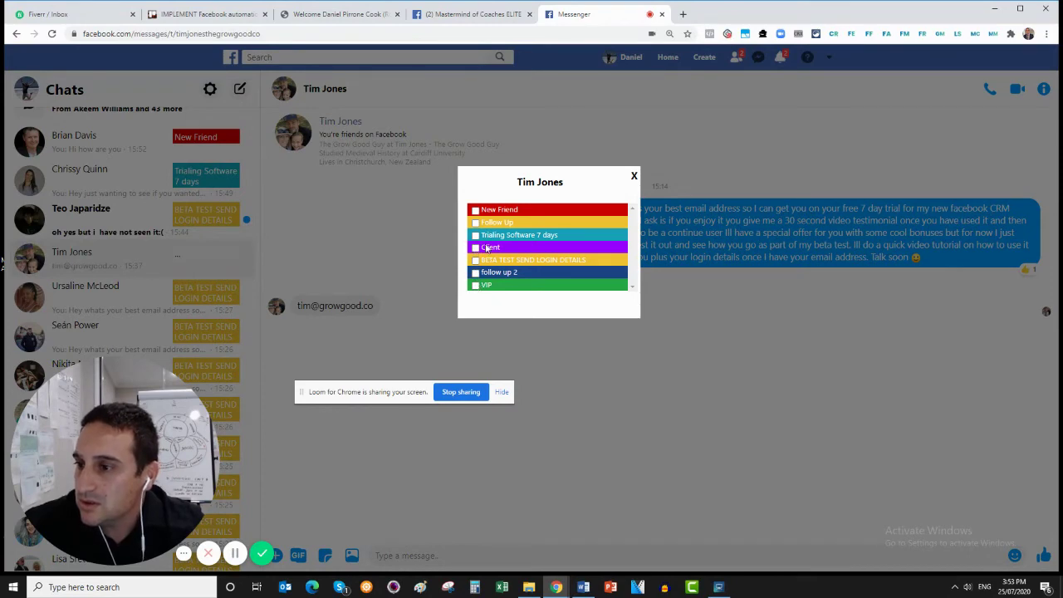
click(476, 248)
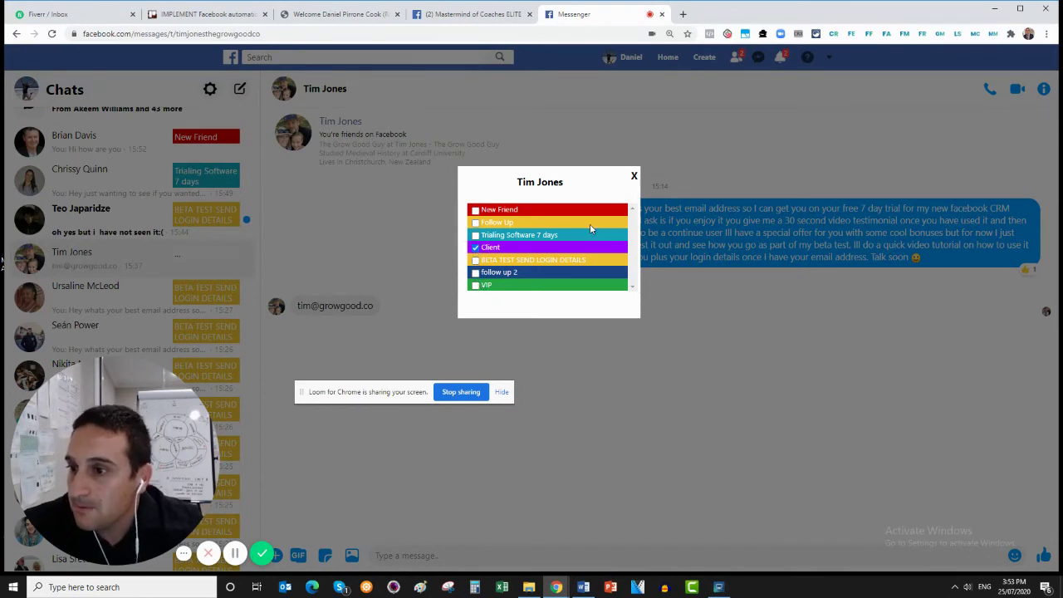
click(634, 176)
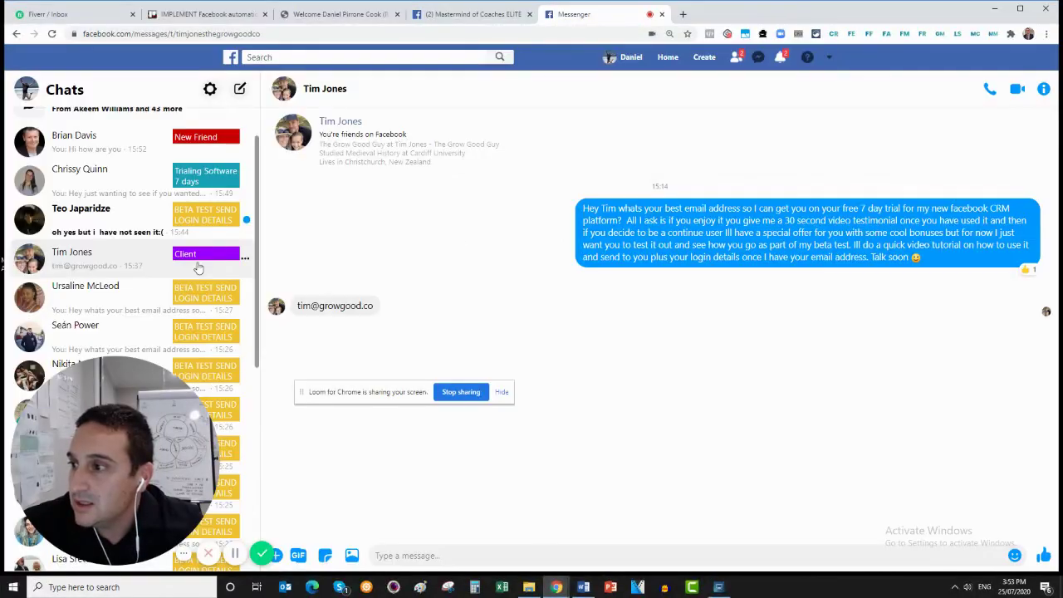
Check the Messenger Matic overview, then look down the chat list to the contact tagged VIP.
click(993, 34)
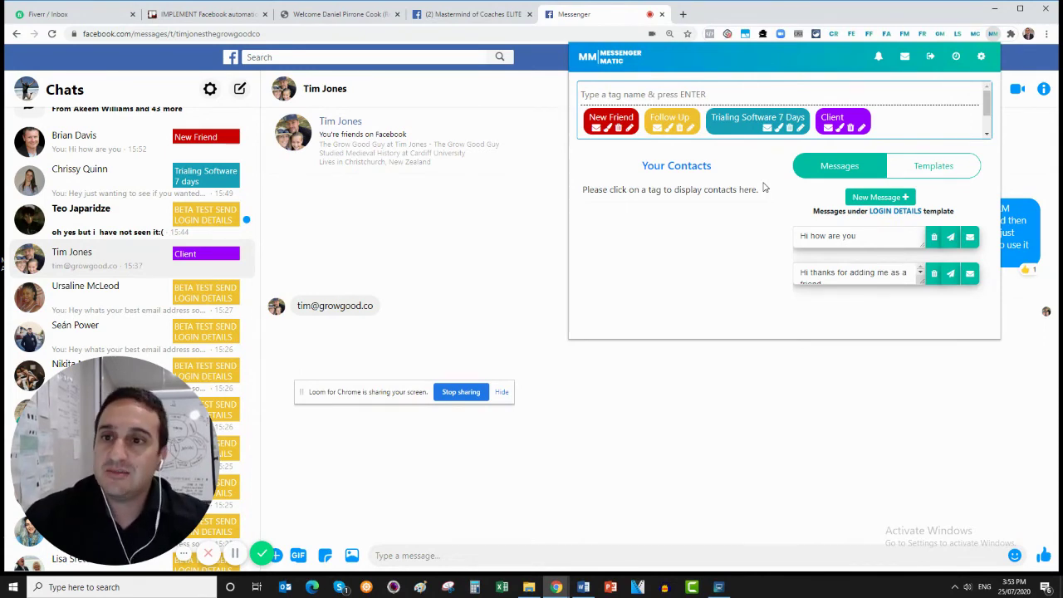
click(1014, 141)
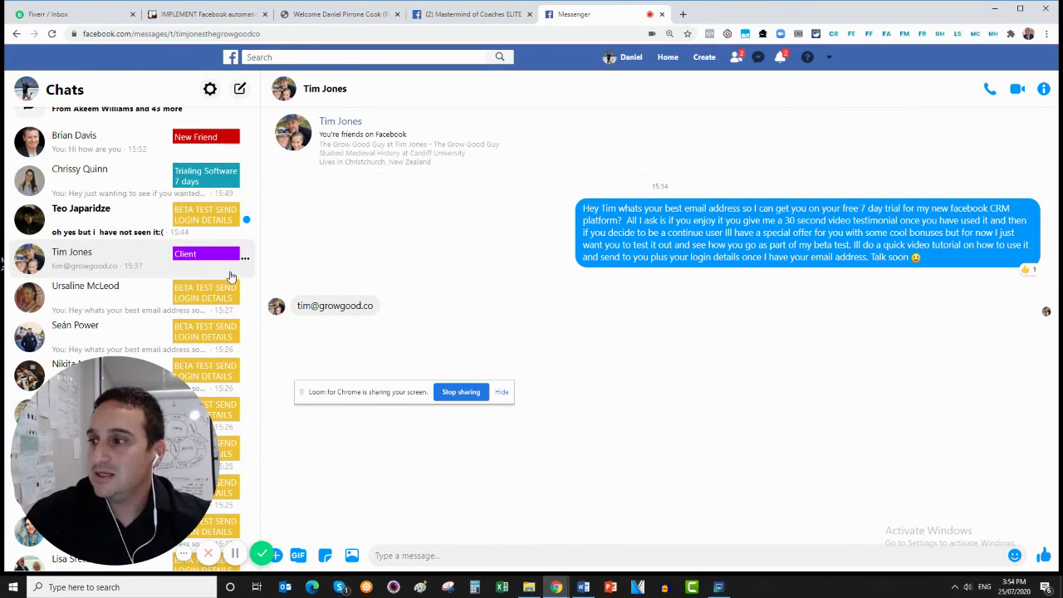
scroll(230, 272, down, 4)
scroll(229, 271, down, 2)
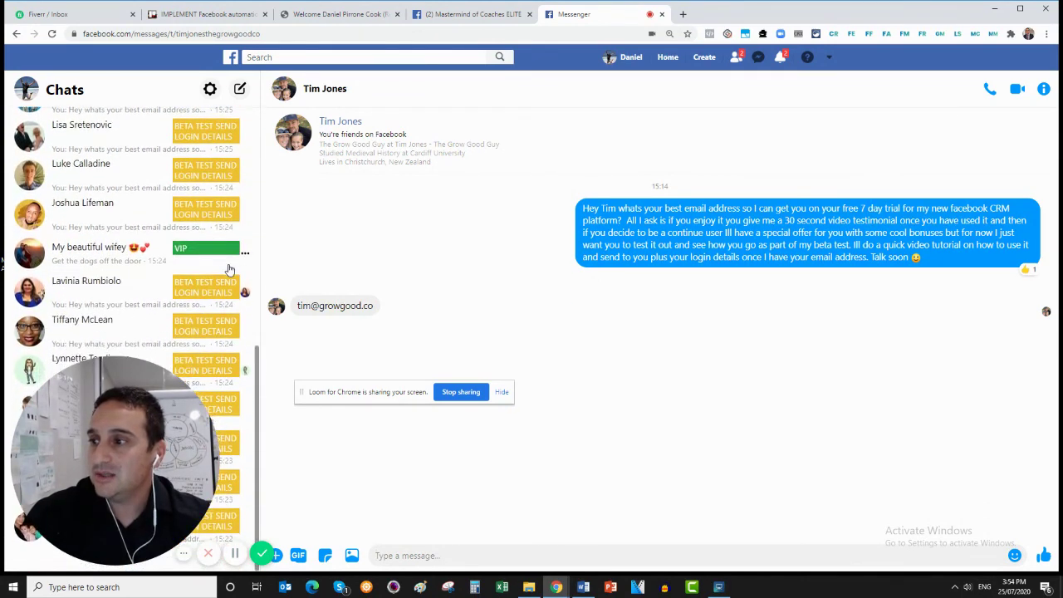